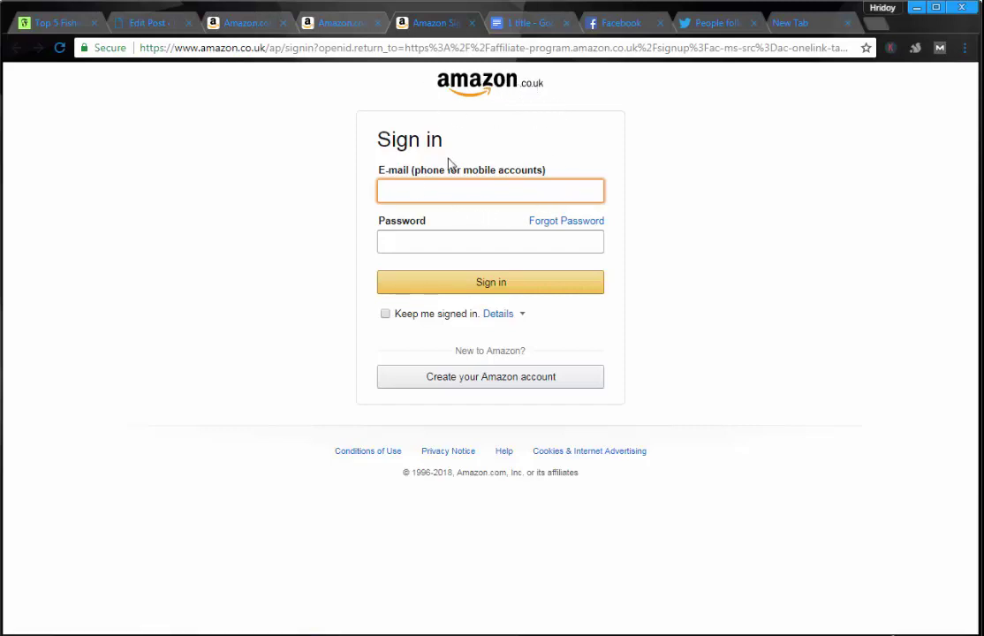
Sign in to the Amazon account with the saved e-mail and the pasted password.
text(hm)
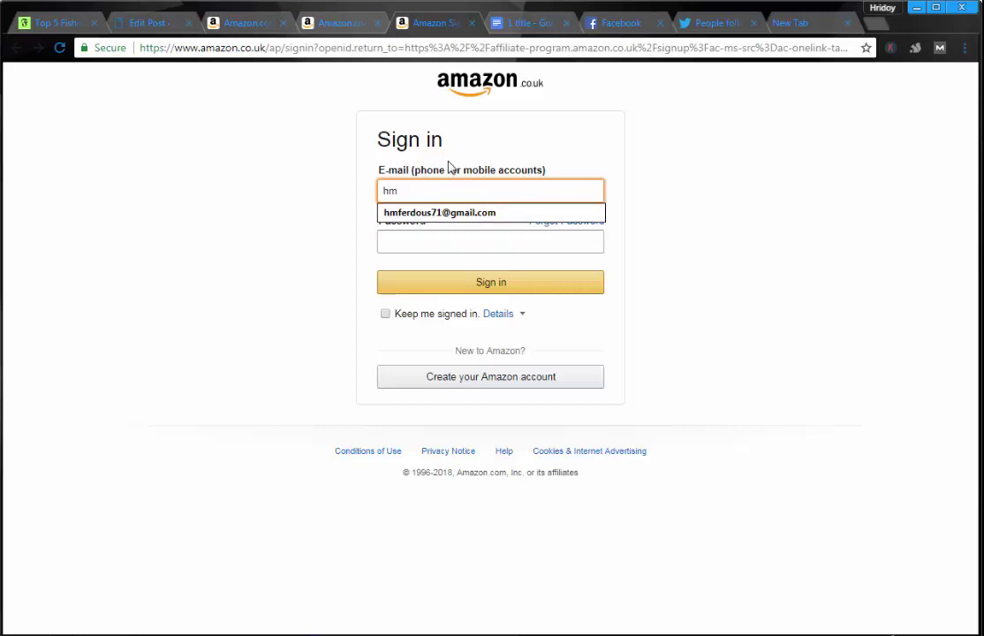
click(455, 212)
click(453, 246)
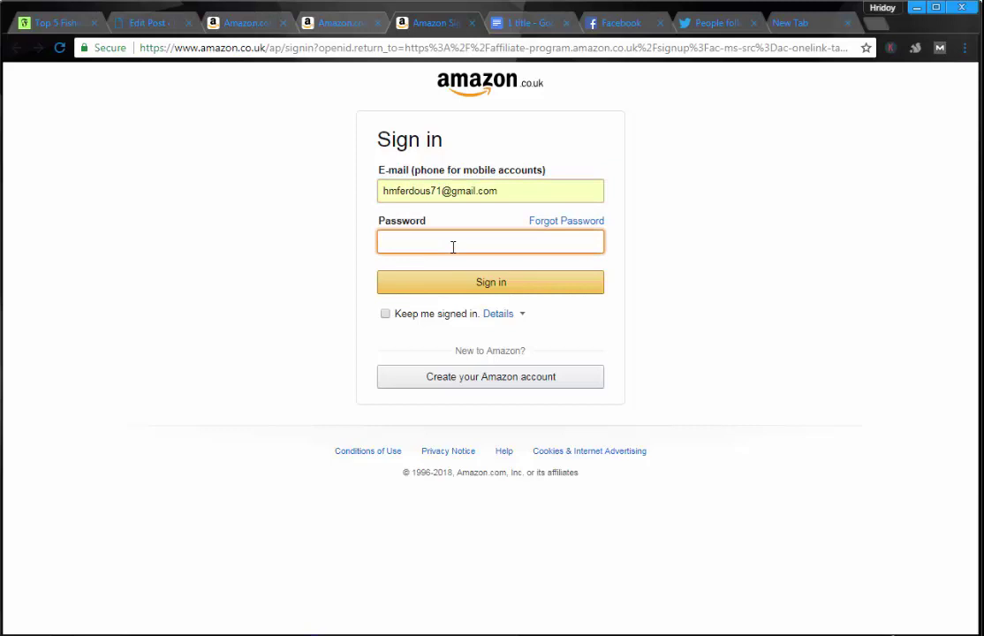
key(ctrl+v)
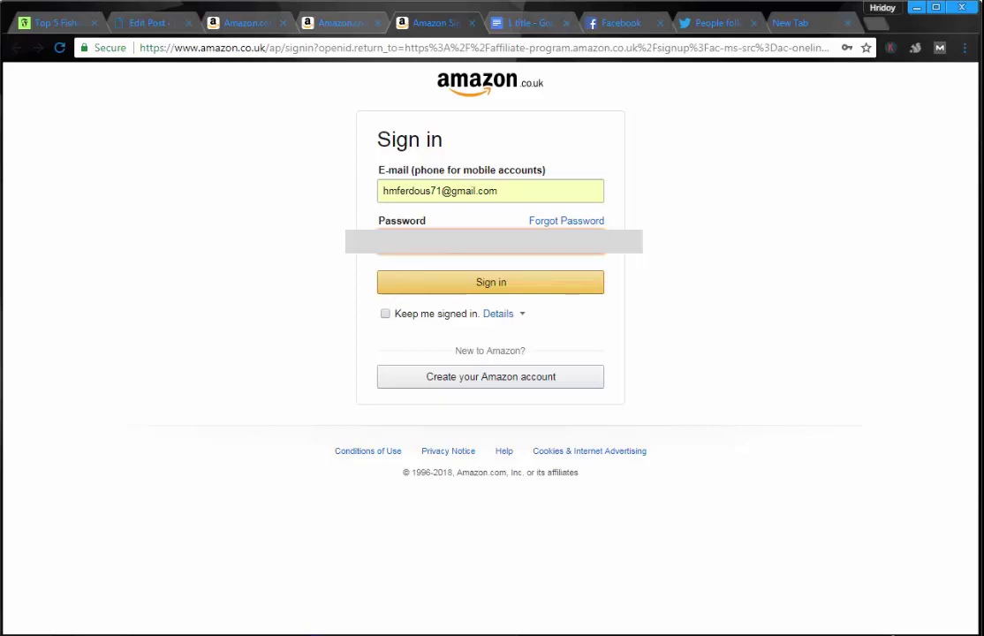
click(492, 289)
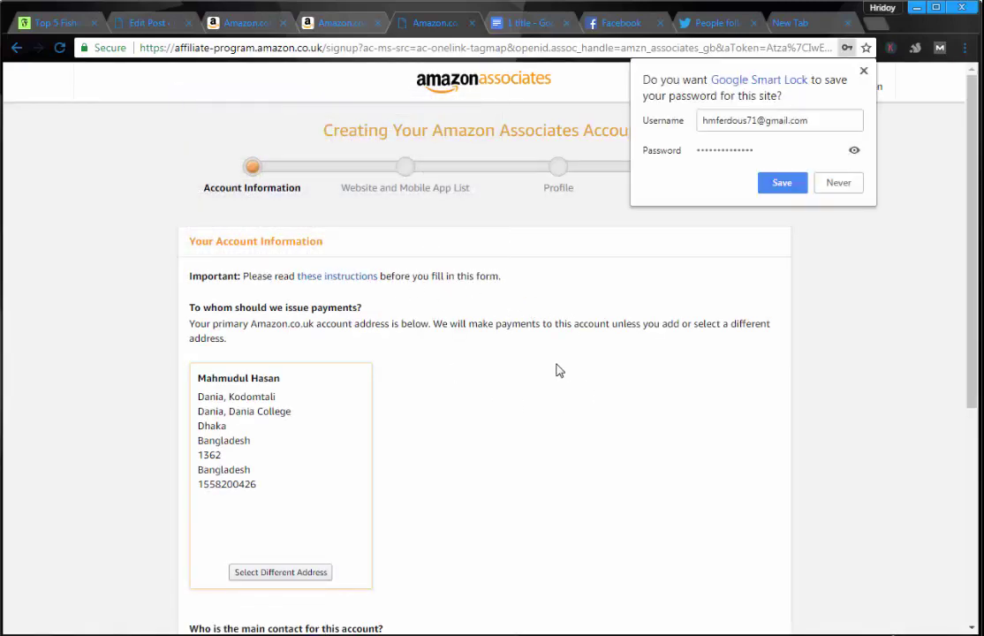
Decline saving the password, answer No to being a U.S. person, and go to the next step.
click(846, 183)
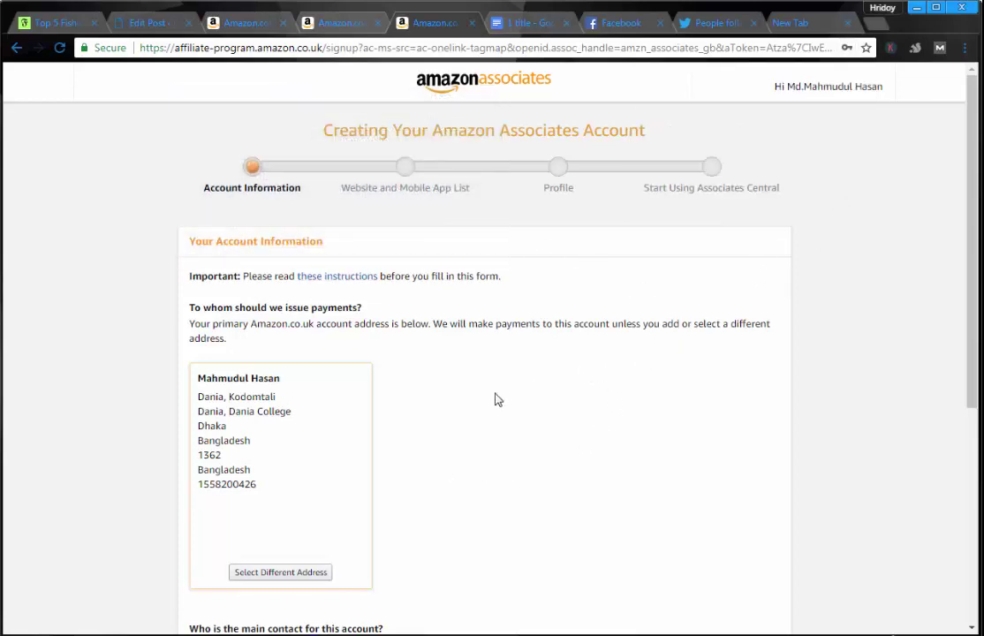
scroll(326, 315, down, 1)
scroll(495, 393, up, 1)
scroll(440, 321, down, 2)
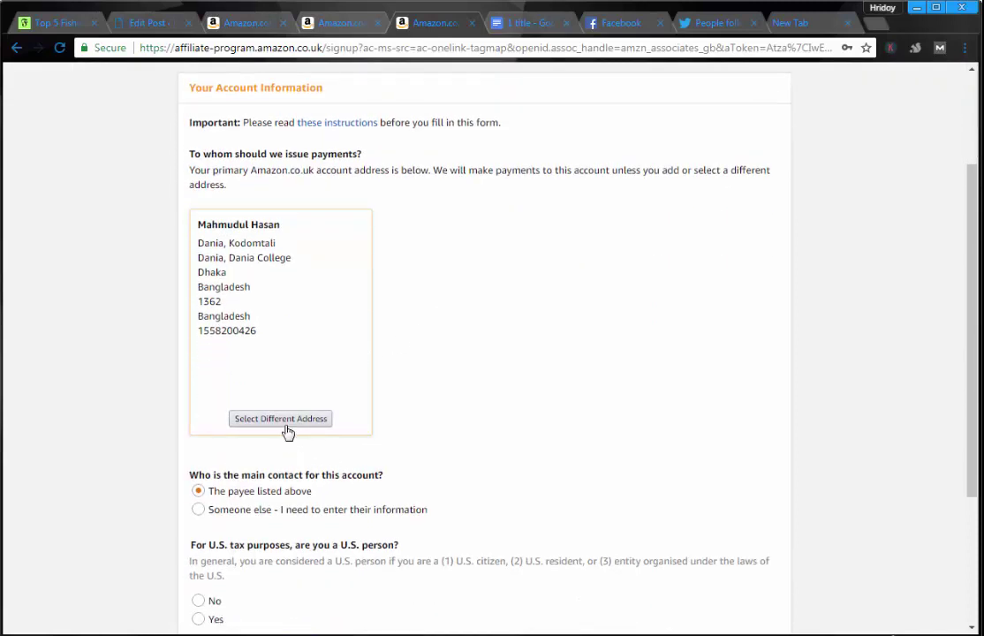
scroll(291, 536, down, 1)
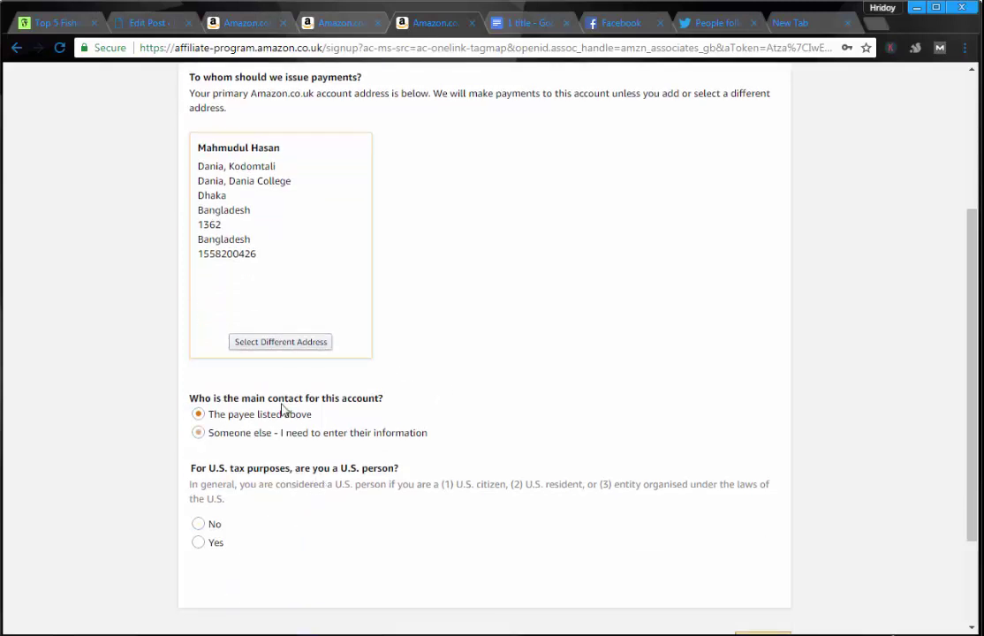
scroll(404, 425, up, 1)
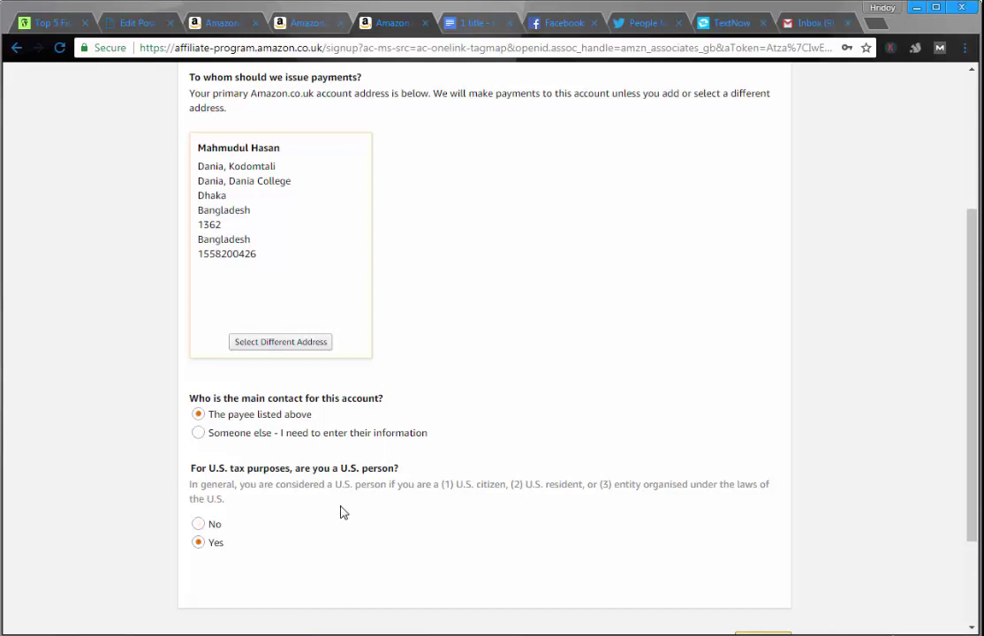
click(199, 525)
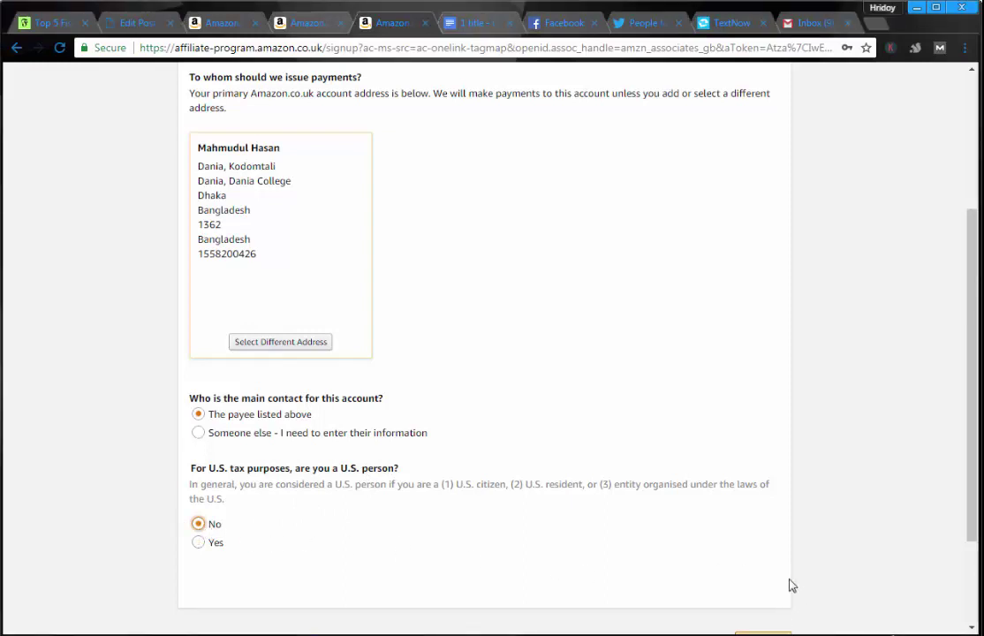
scroll(788, 492, down, 3)
click(755, 510)
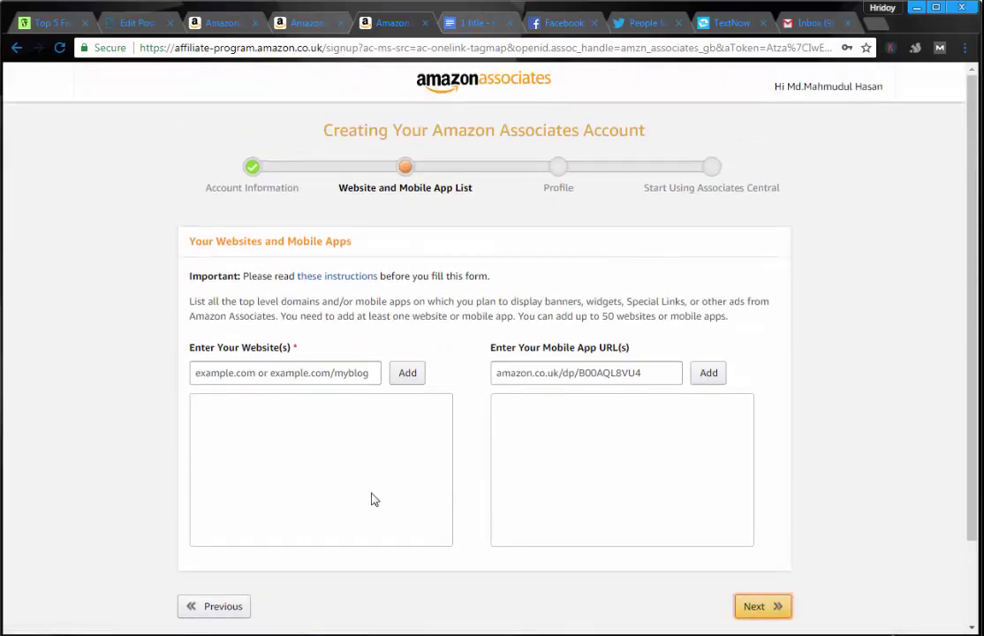
click(301, 377)
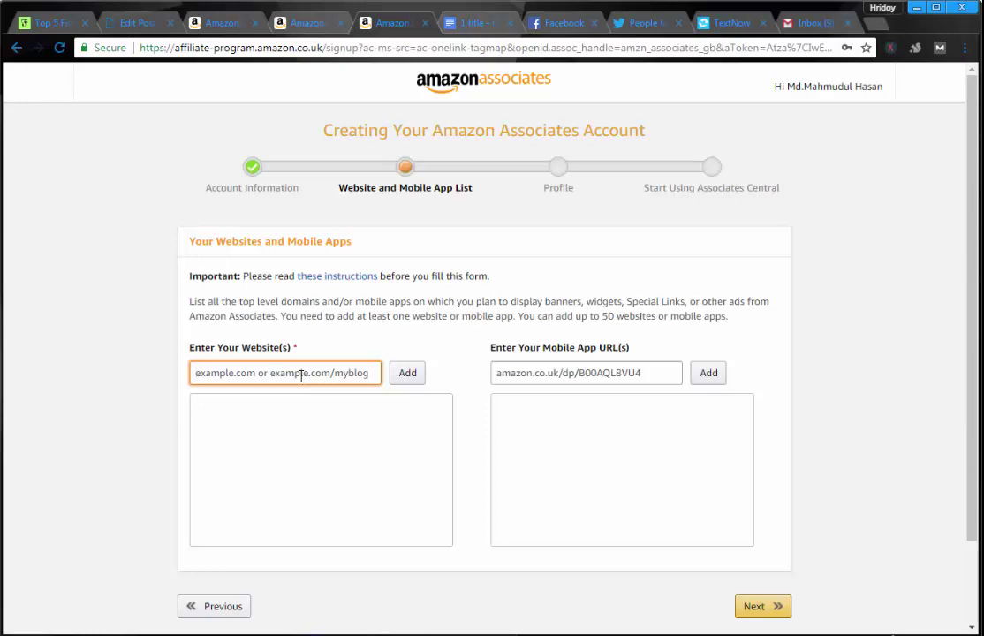
text(www.fishingmaterials.com)
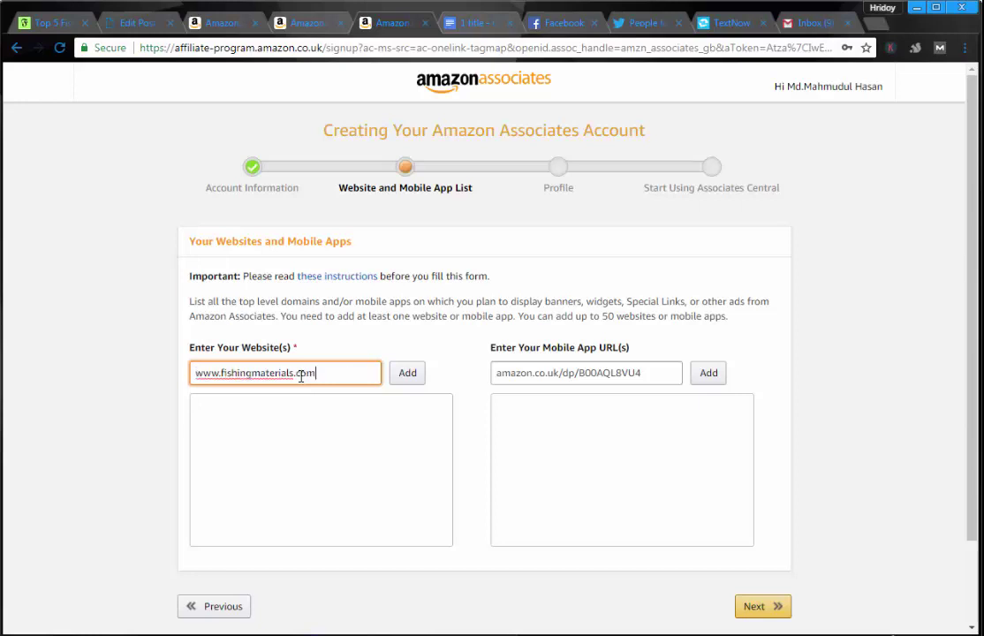
click(407, 373)
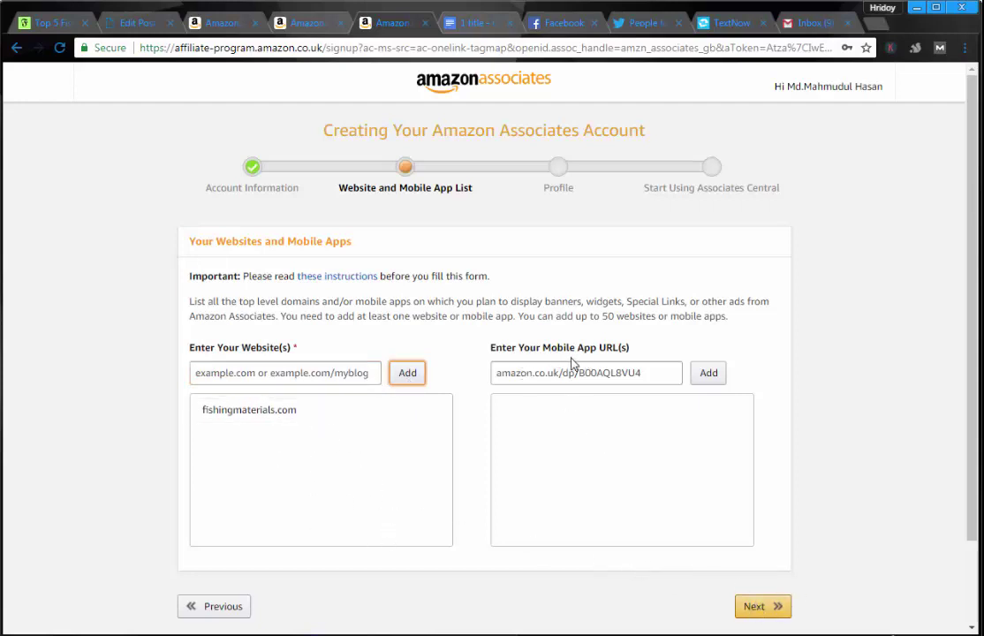
click(758, 610)
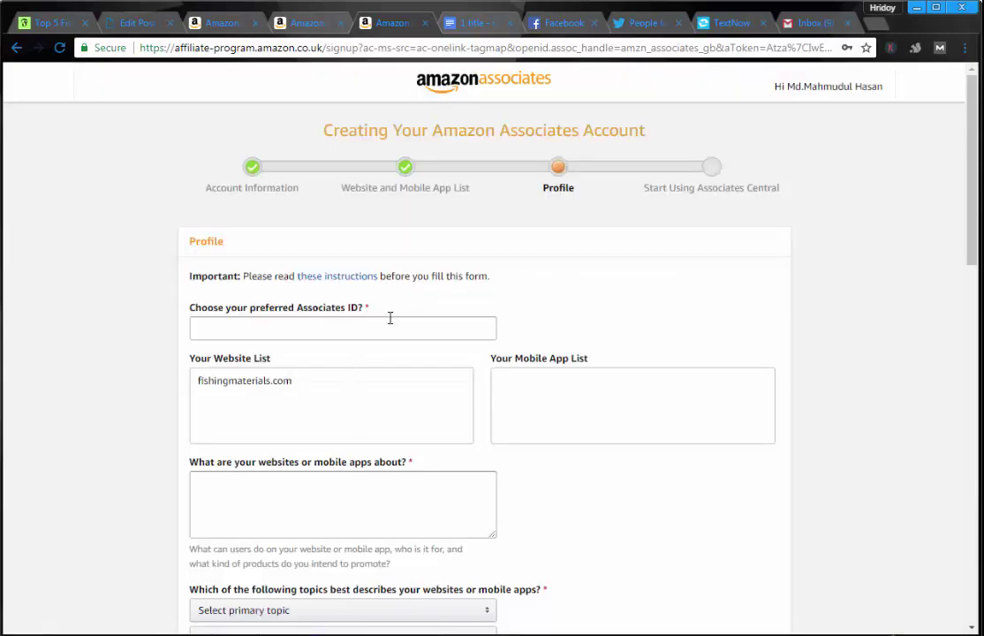
Enter 'hmfe' and accept the suggested preferred Associates ID.
scroll(389, 318, down, 1)
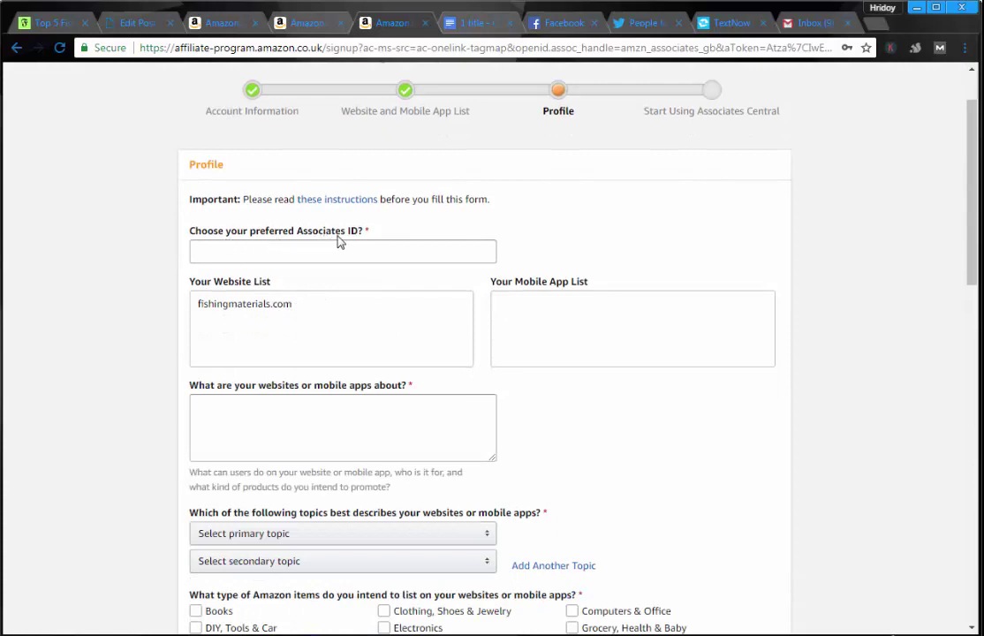
click(317, 254)
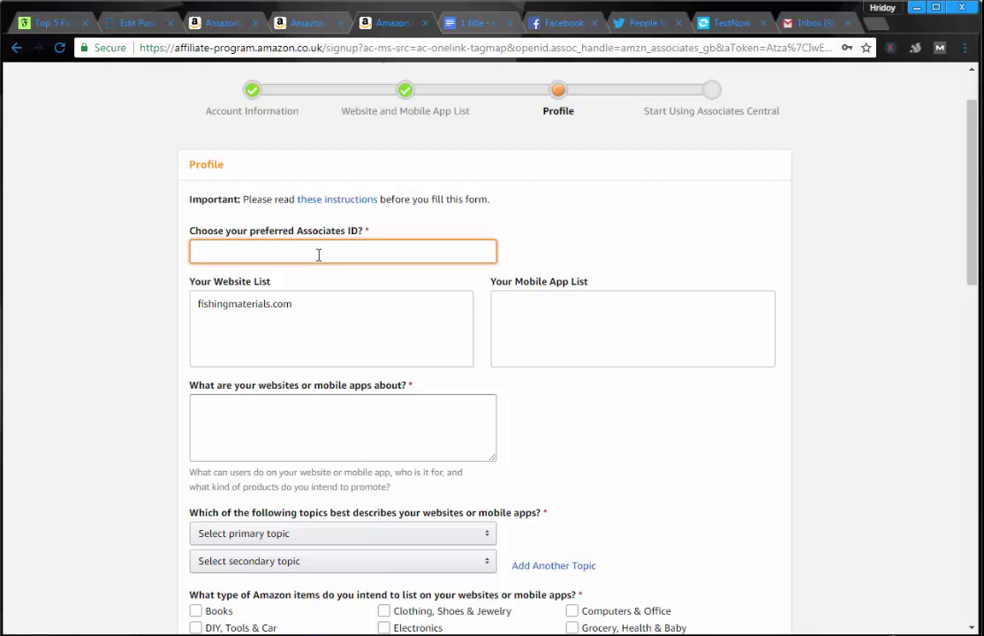
text(hmferdou)
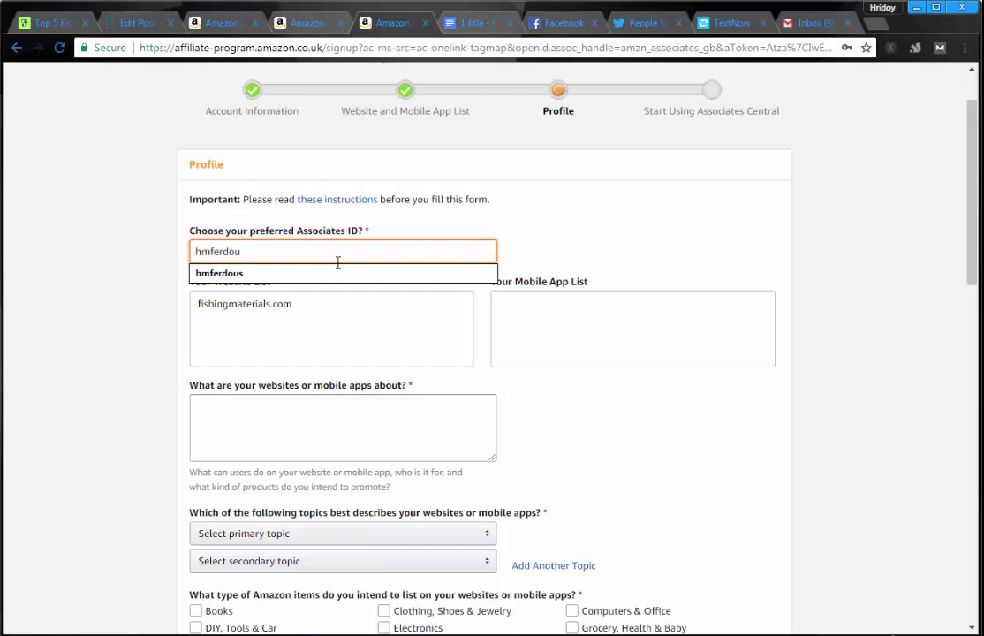
click(304, 274)
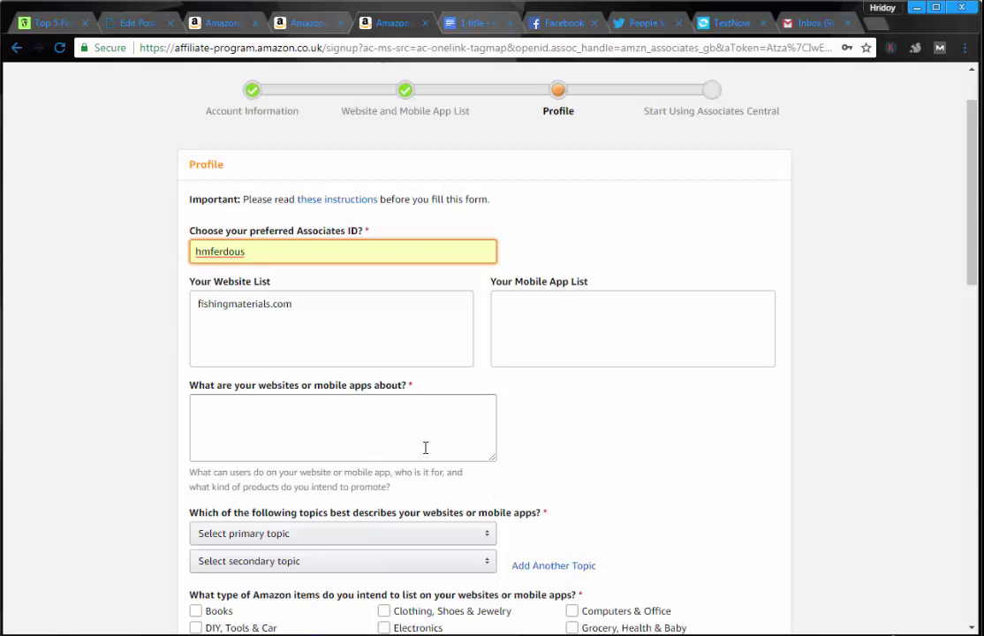
Drop the fishing-equipment site description into the about box and tick DIY, Tools & Car.
scroll(425, 448, down, 3)
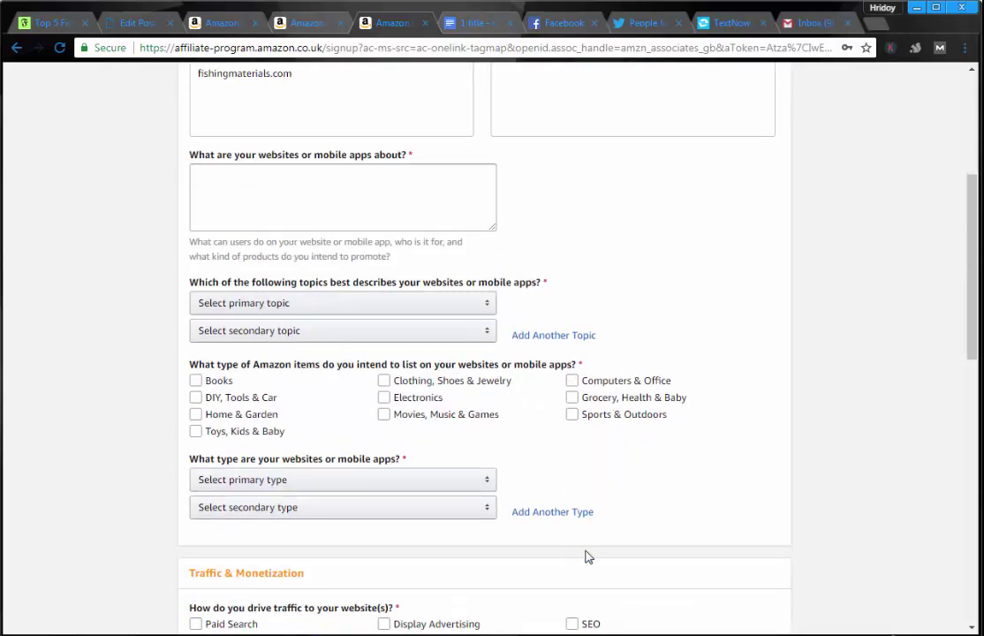
drag(537, 301, 343, 196)
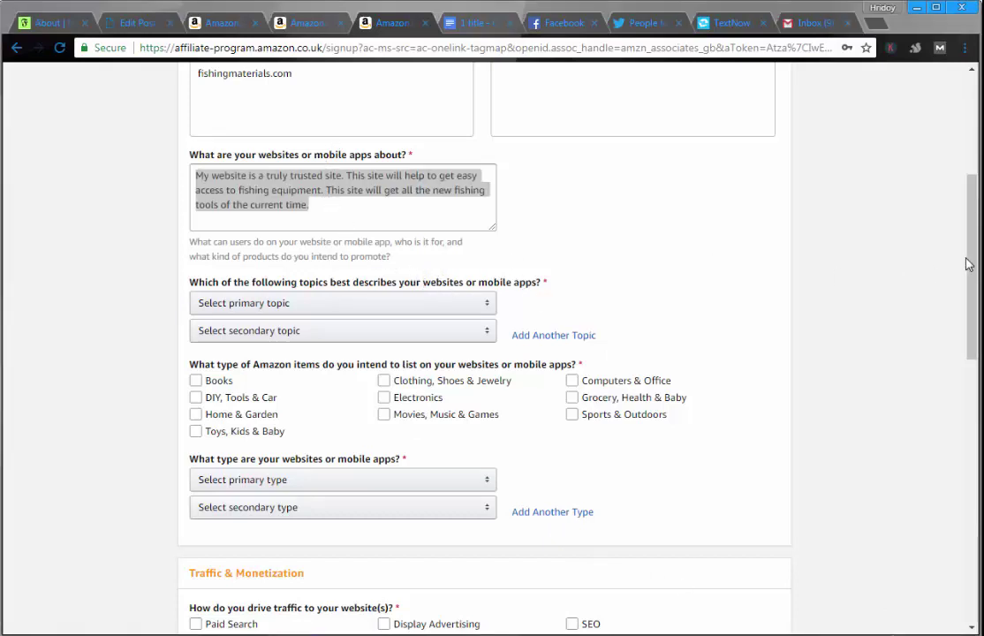
drag(975, 271, 975, 283)
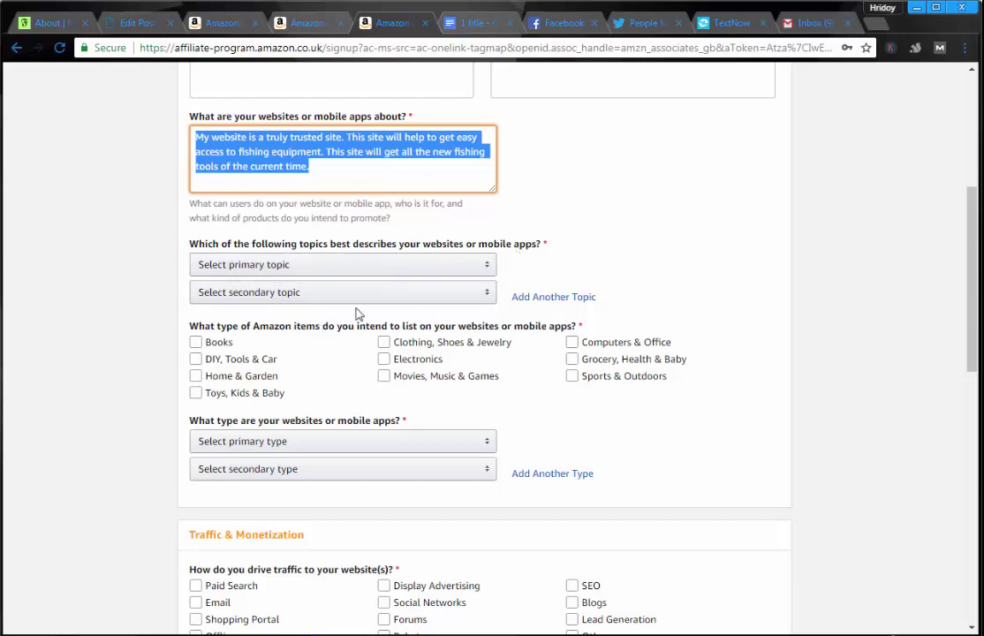
click(229, 353)
Set the primary topic to Sports/Fitness/Outdoors and the secondary topic to Other.
click(229, 354)
click(200, 378)
click(489, 270)
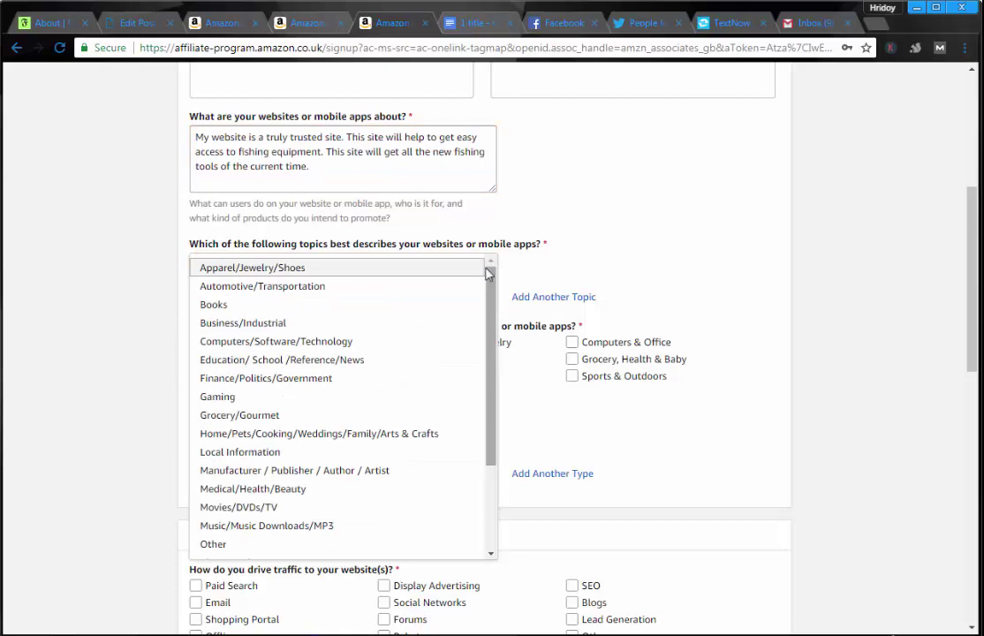
scroll(215, 473, down, 3)
scroll(263, 495, down, 2)
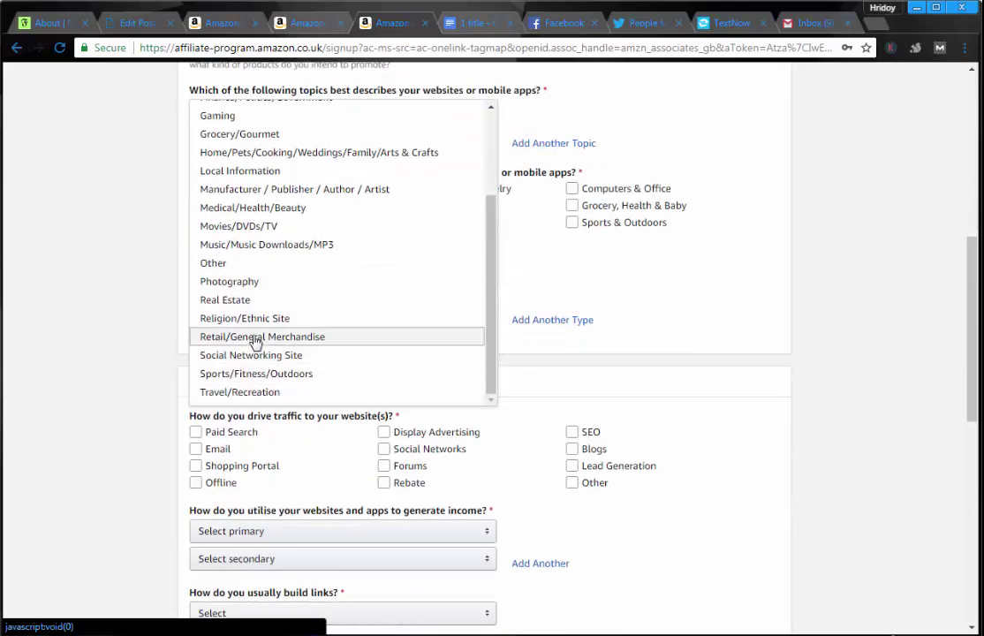
click(261, 374)
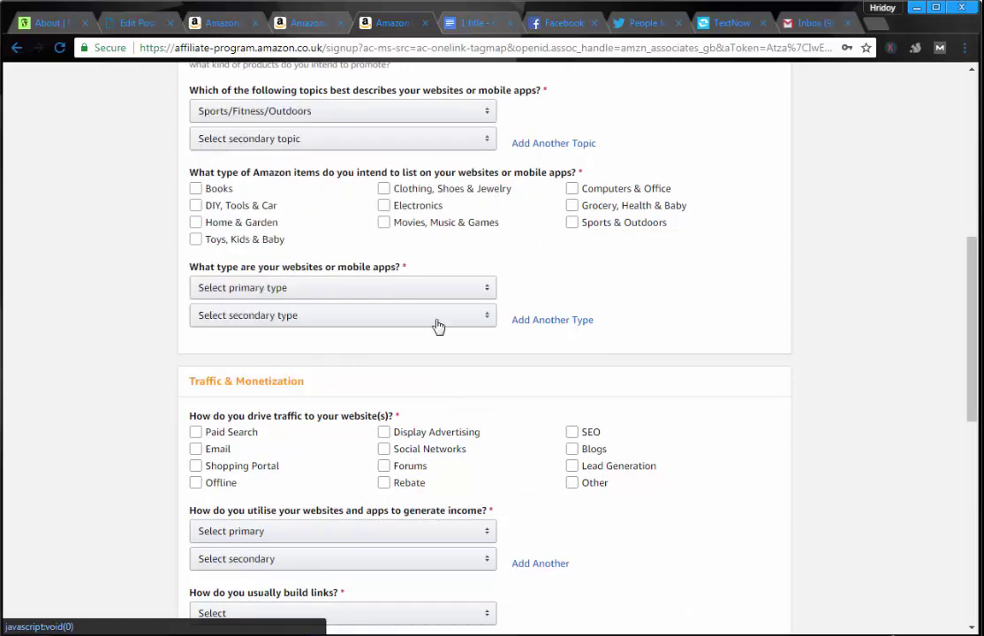
scroll(512, 336, up, 2)
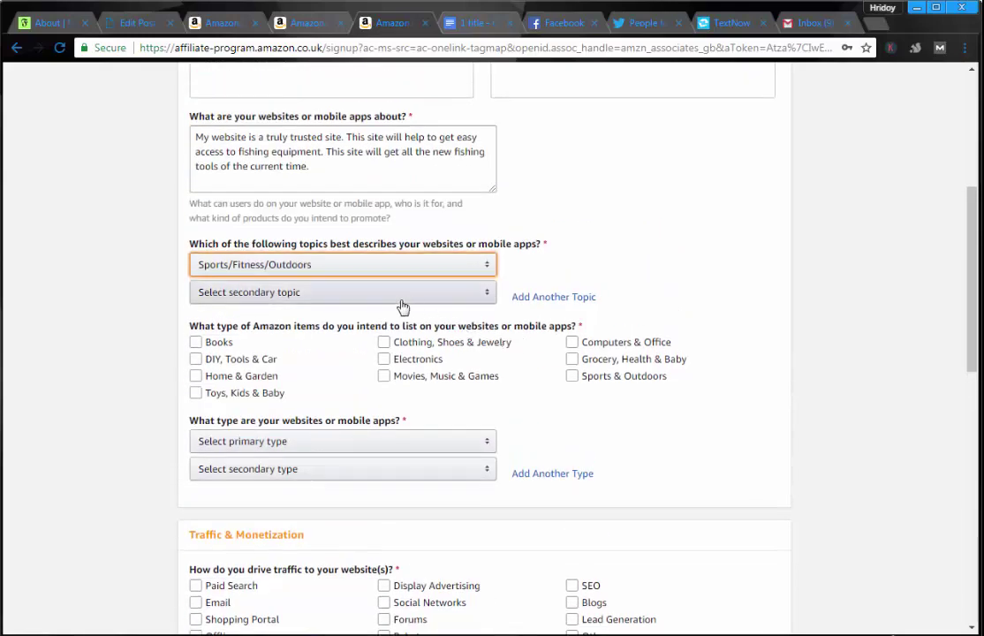
click(485, 295)
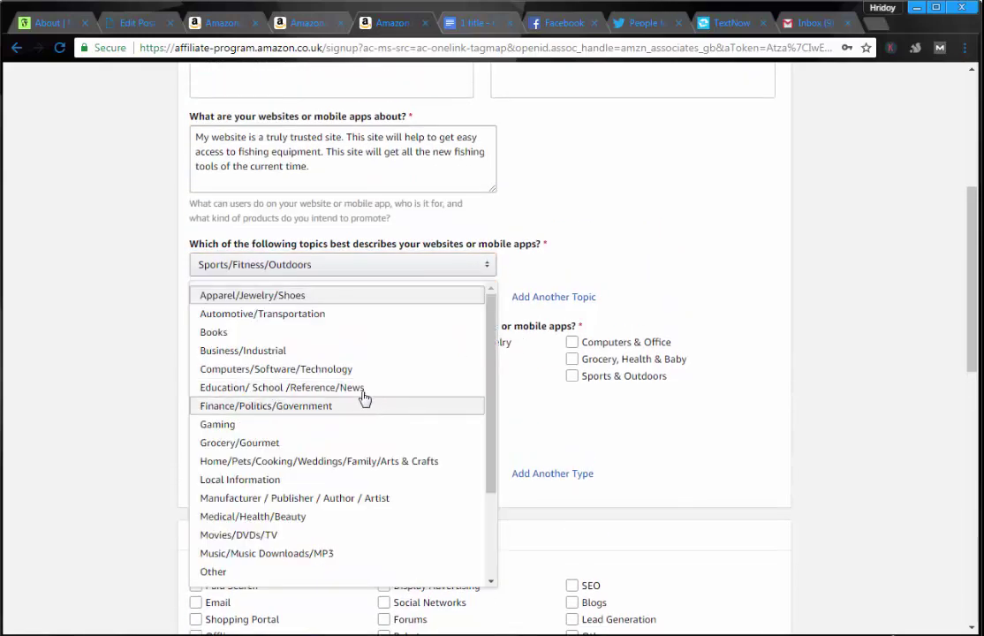
scroll(314, 432, down, 2)
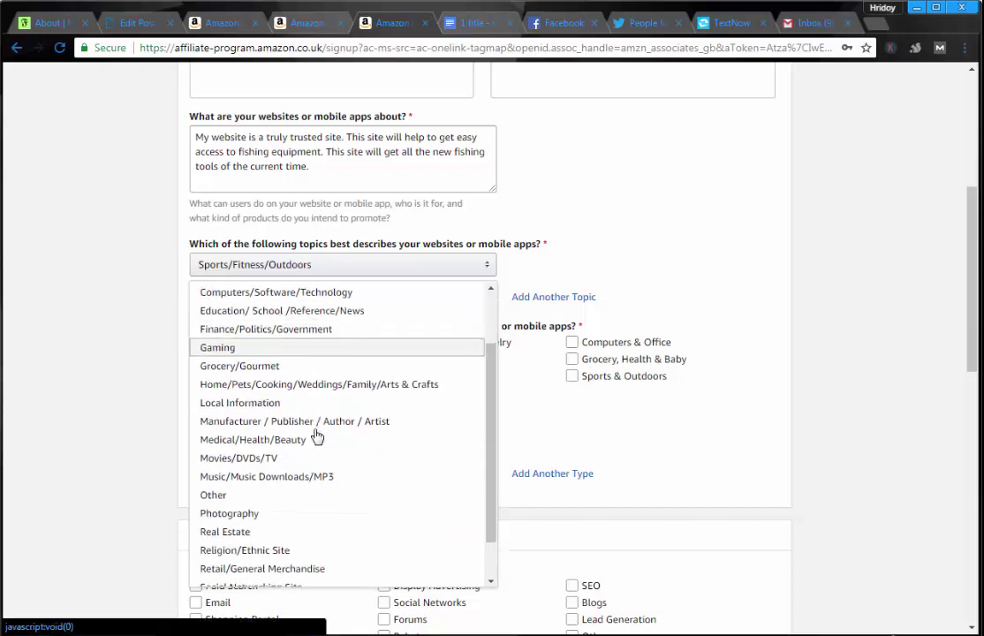
click(282, 497)
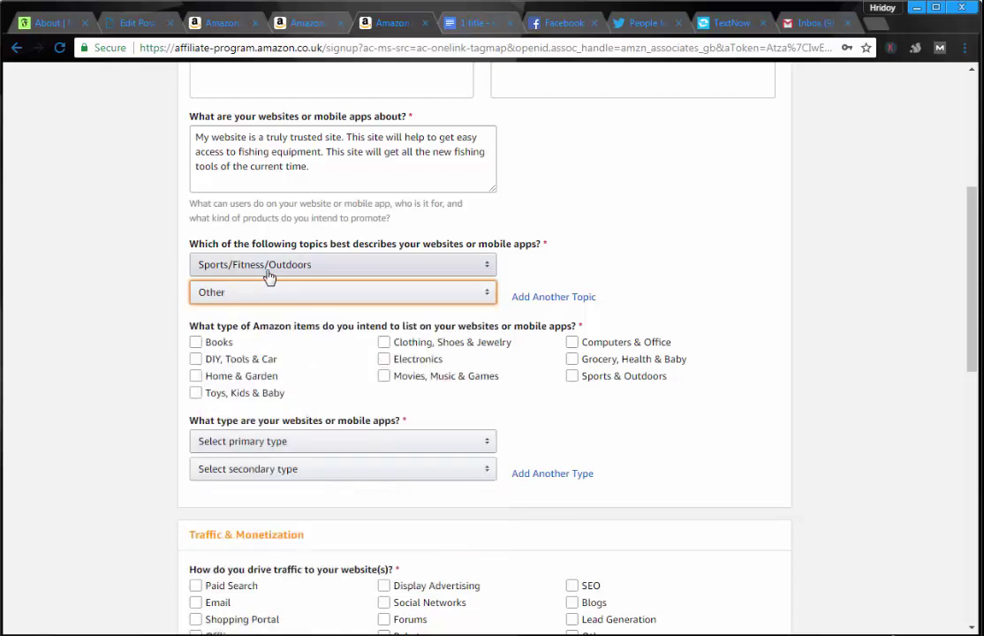
Tick Sports & Outdoors, Electronics, DIY, Tools & Car and Home & Garden as item types.
click(222, 396)
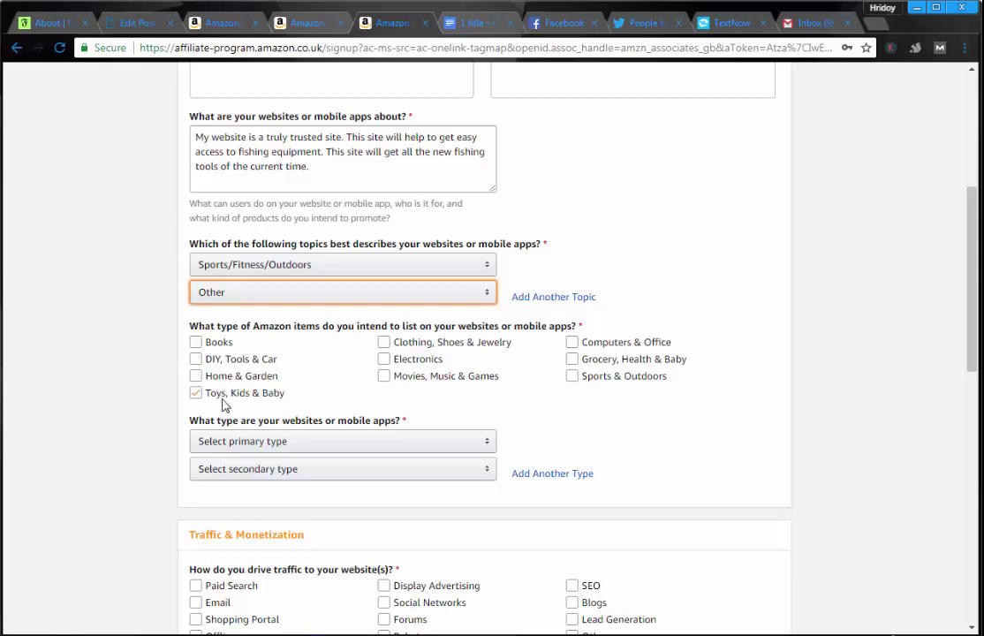
click(265, 392)
click(508, 344)
click(508, 345)
click(572, 376)
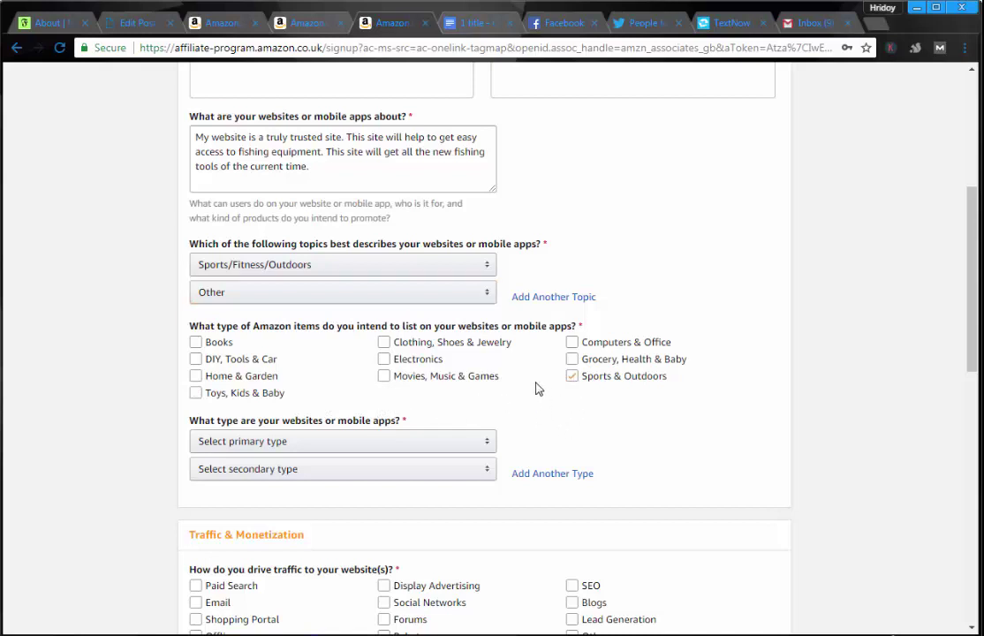
click(384, 360)
click(243, 363)
click(195, 359)
click(195, 376)
click(487, 450)
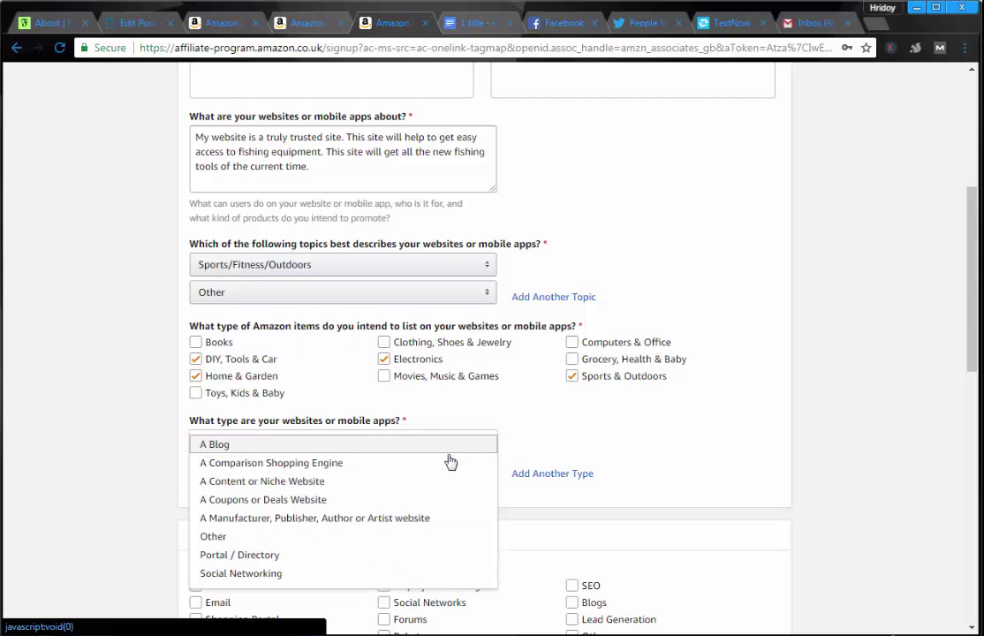
Set both primary and secondary website types to A Content or Niche Website.
scroll(351, 530, down, 2)
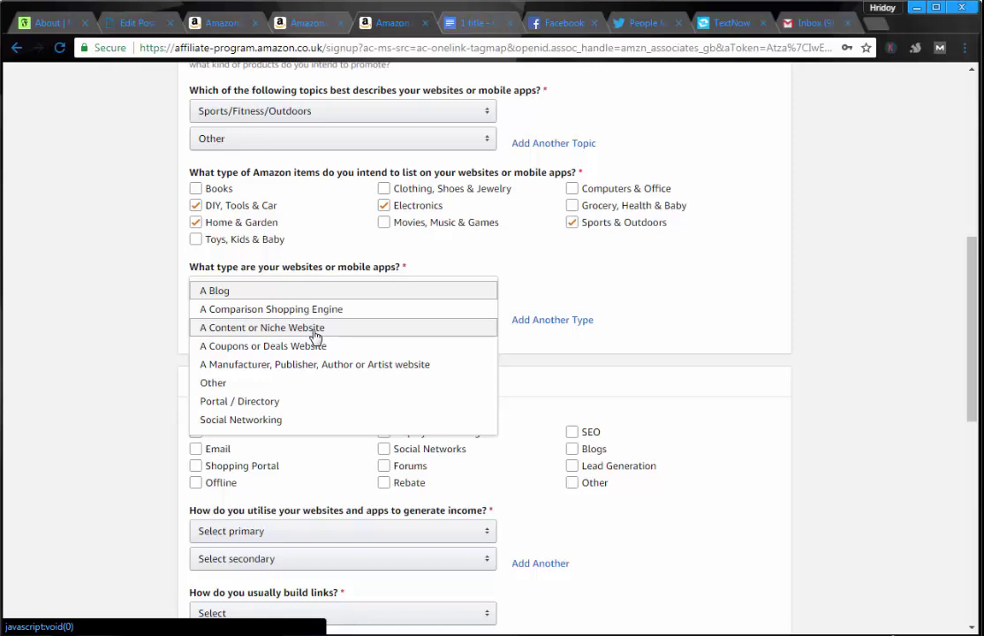
click(314, 327)
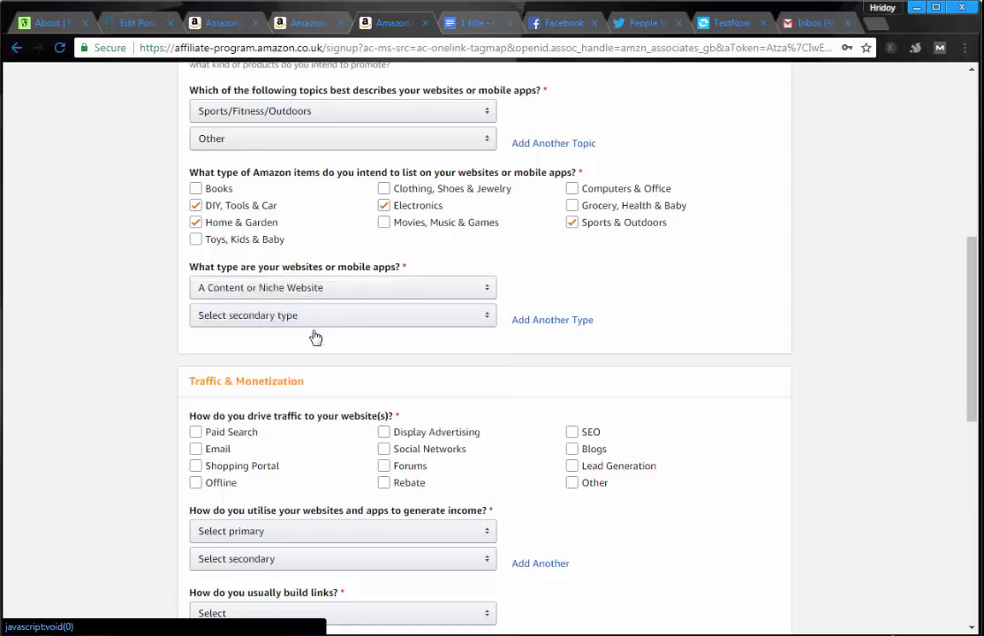
click(481, 318)
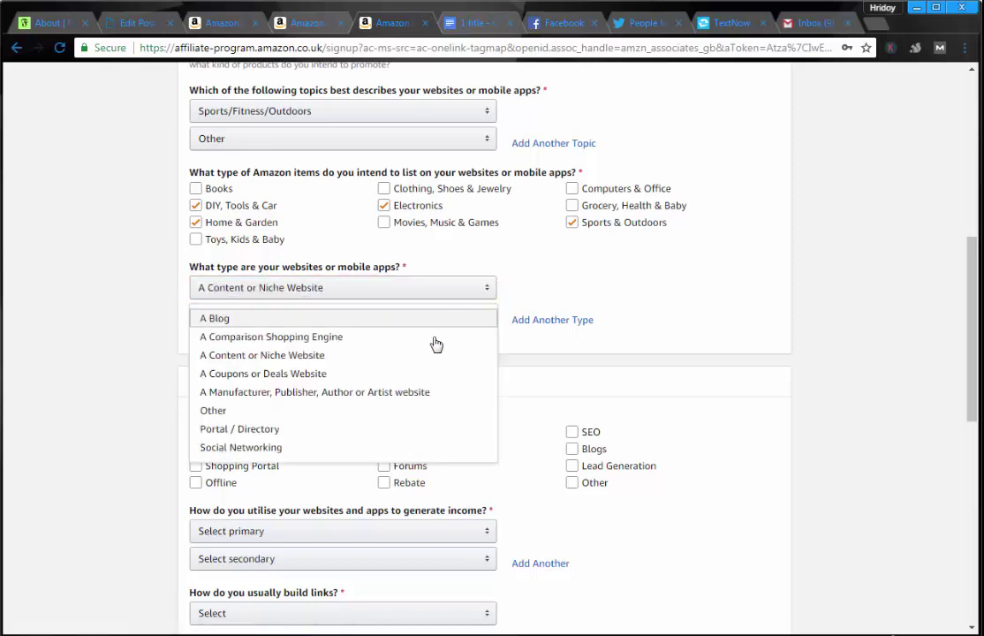
click(344, 355)
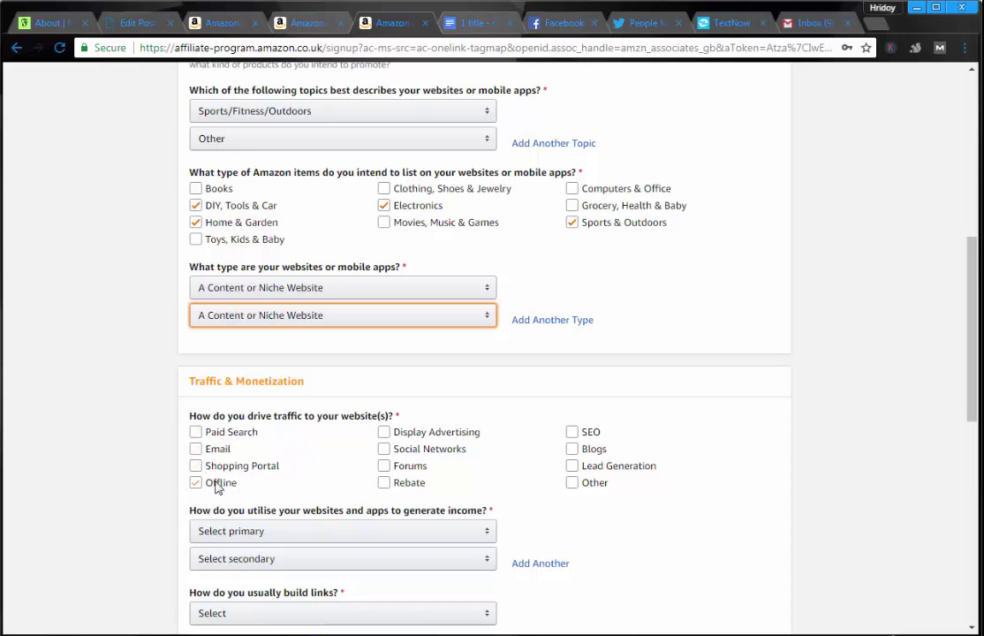
Tick Email, Offline, Forums, Social Networks, SEO, Blogs, Other and Display Advertising as traffic sources.
click(195, 448)
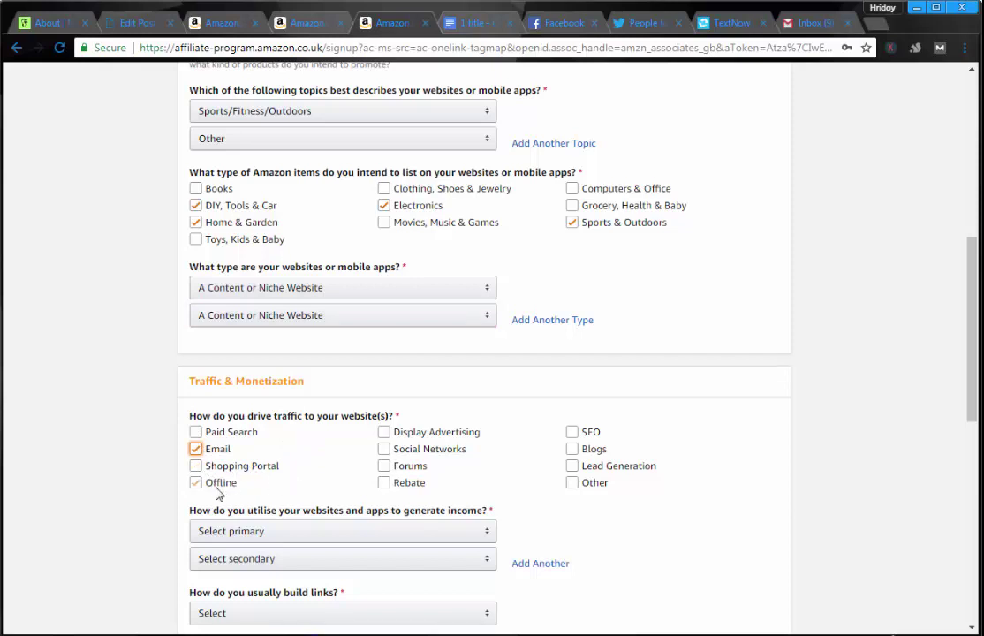
click(219, 491)
click(385, 467)
click(386, 449)
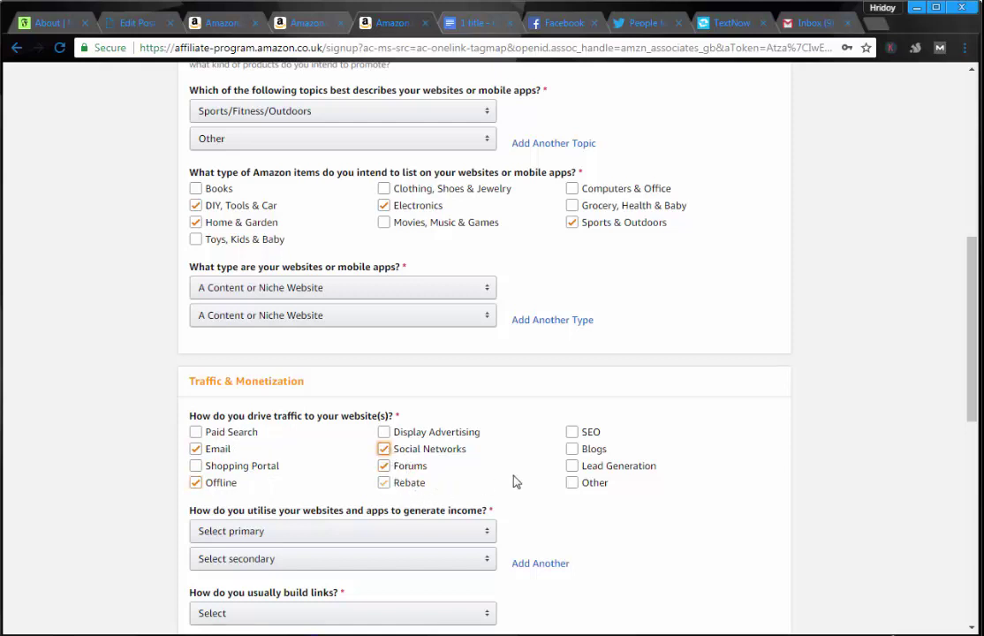
click(571, 432)
click(573, 449)
click(572, 482)
click(384, 432)
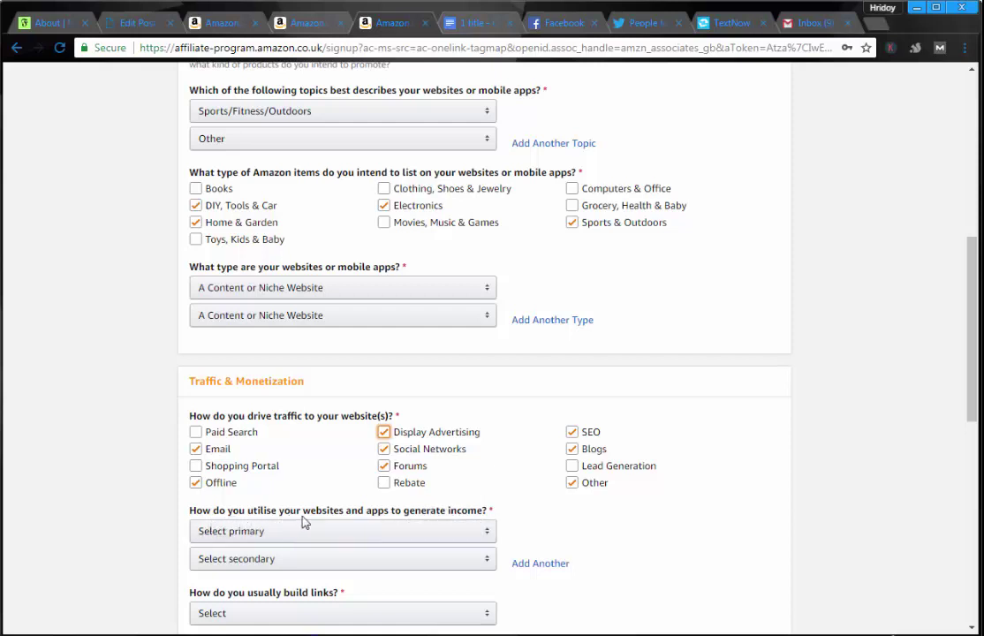
Set both income methods to Amazon Associates only and link building to Content Management System.
click(489, 534)
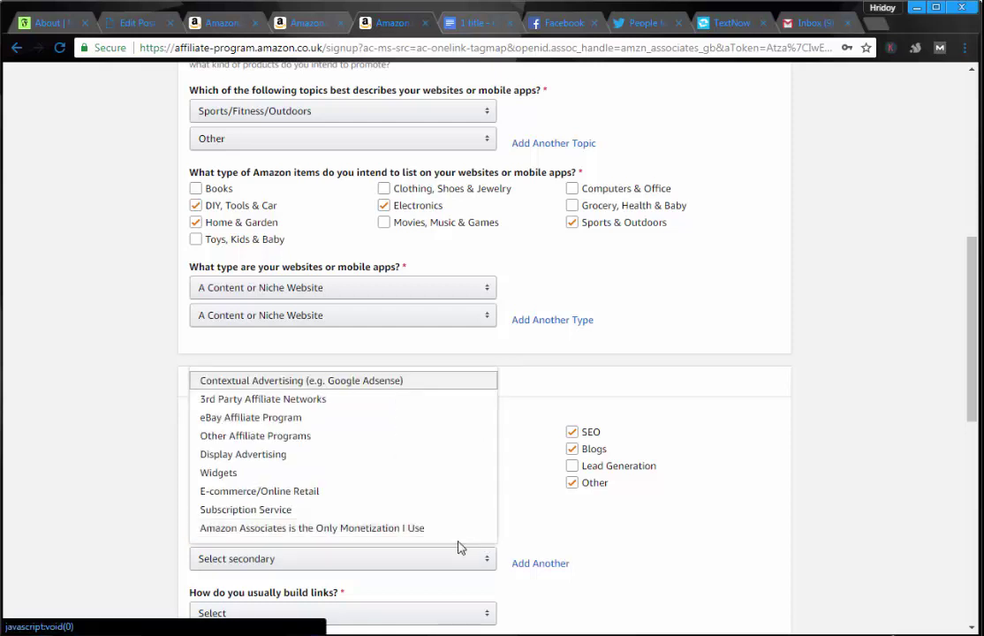
click(360, 538)
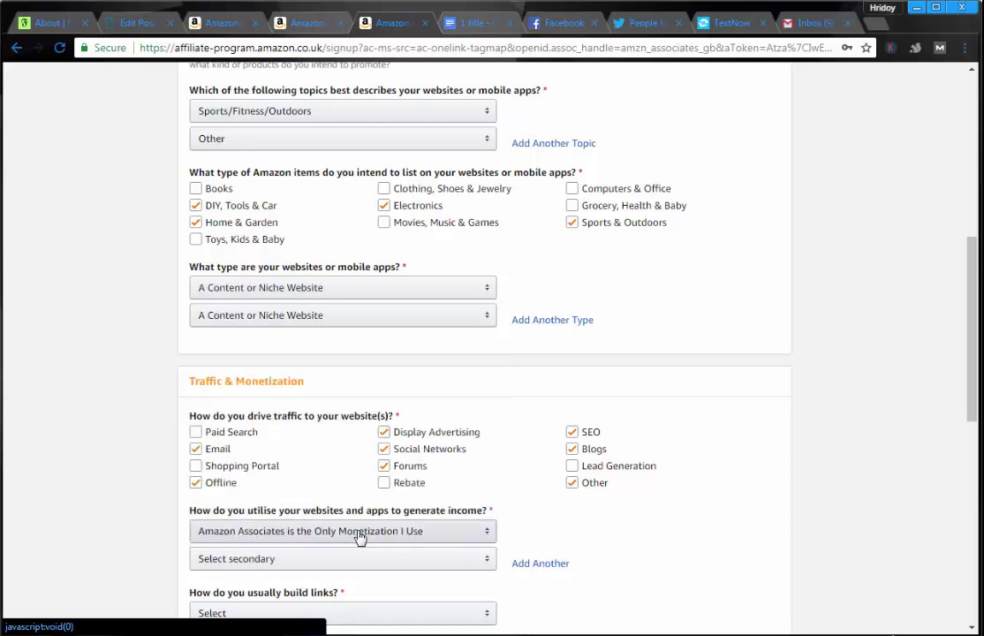
click(447, 570)
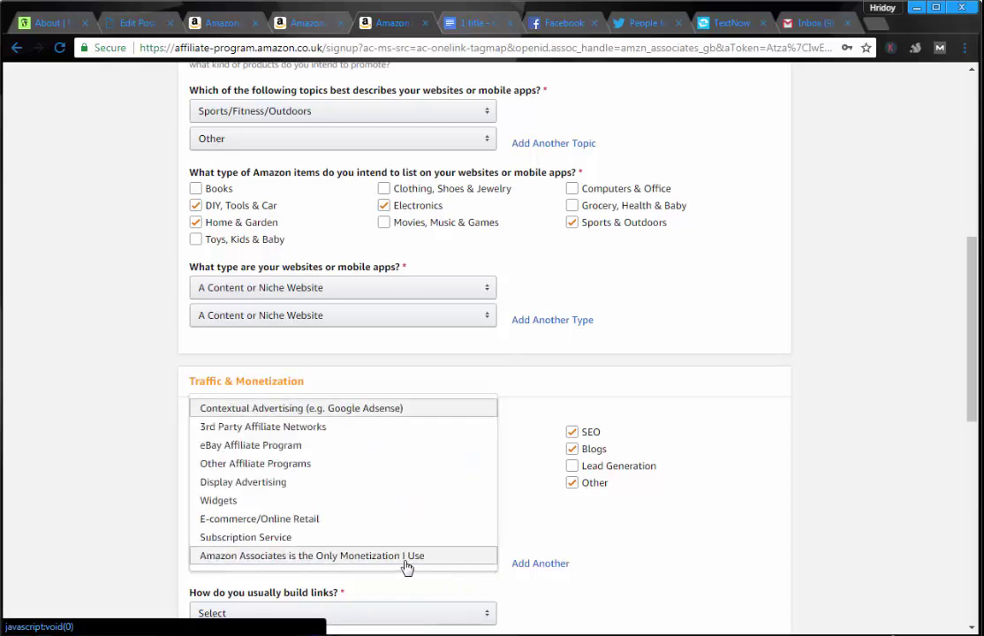
click(415, 557)
scroll(495, 495, down, 2)
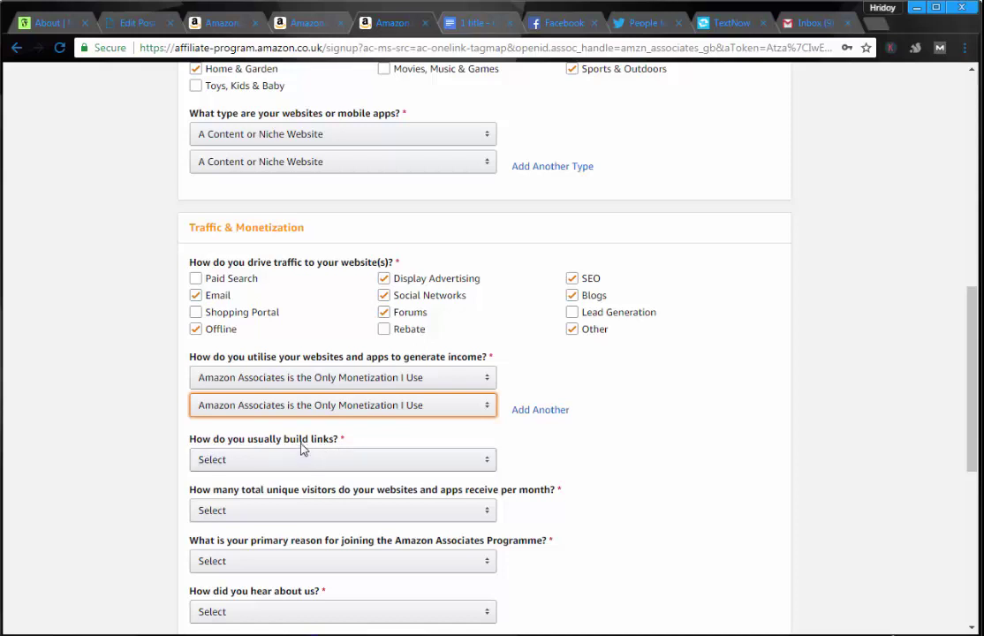
click(468, 461)
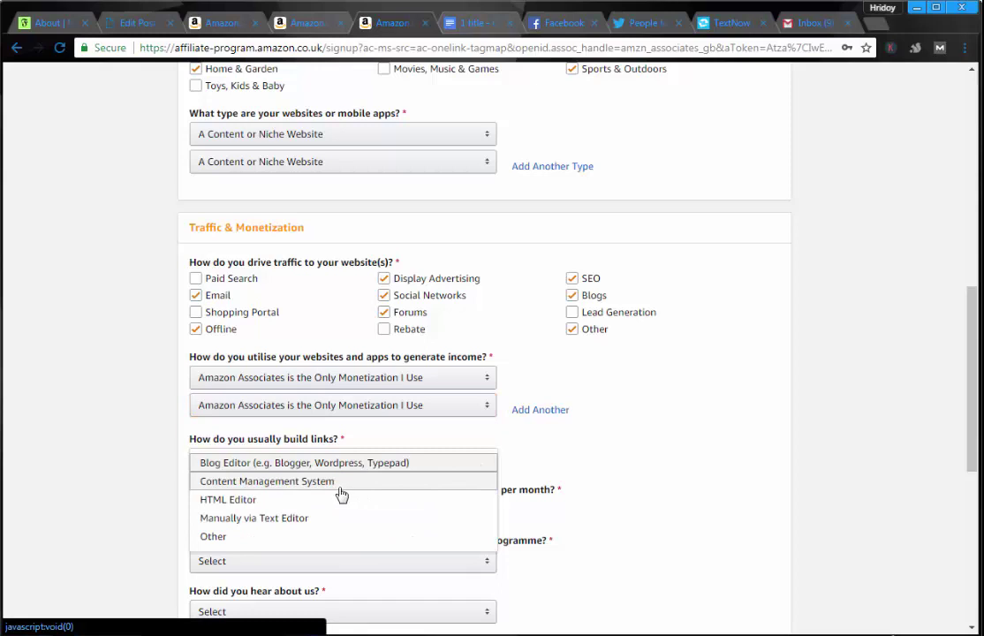
click(341, 494)
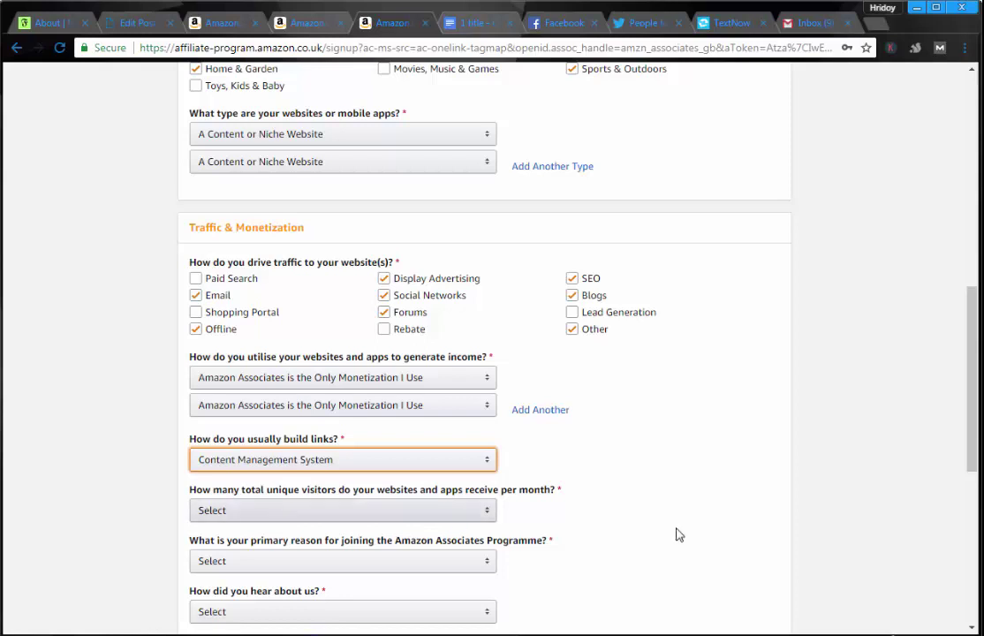
Choose Less than 500 visitors, Useful content for my site, and Online Search as referral source.
click(489, 512)
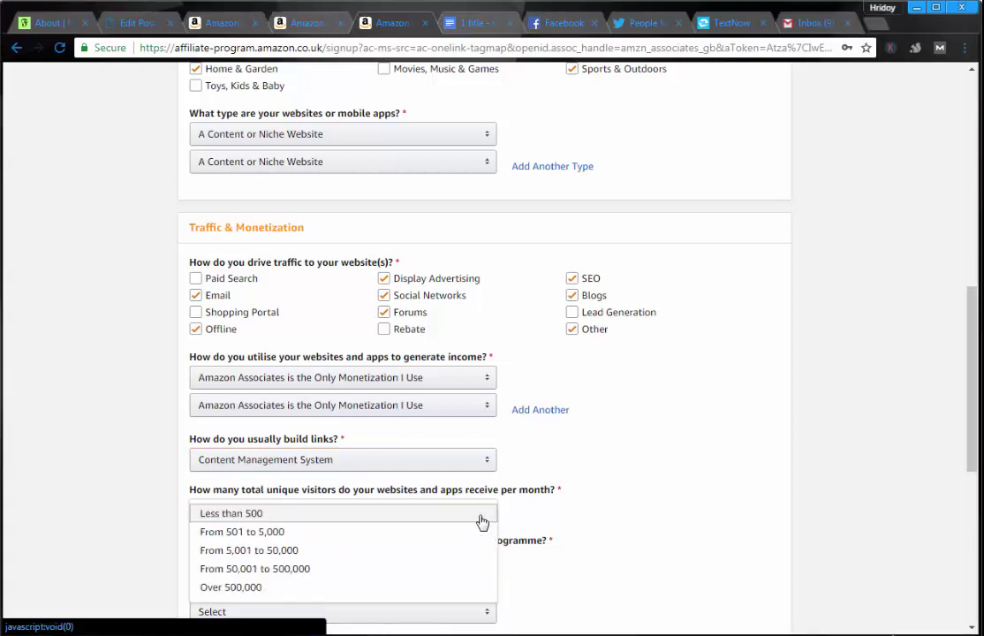
click(306, 532)
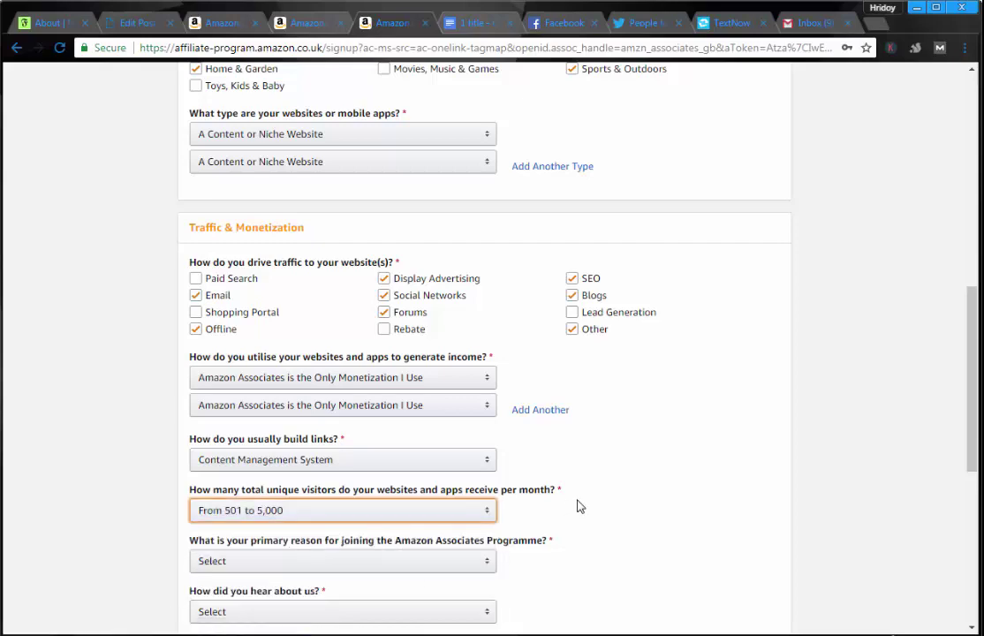
scroll(549, 512, down, 2)
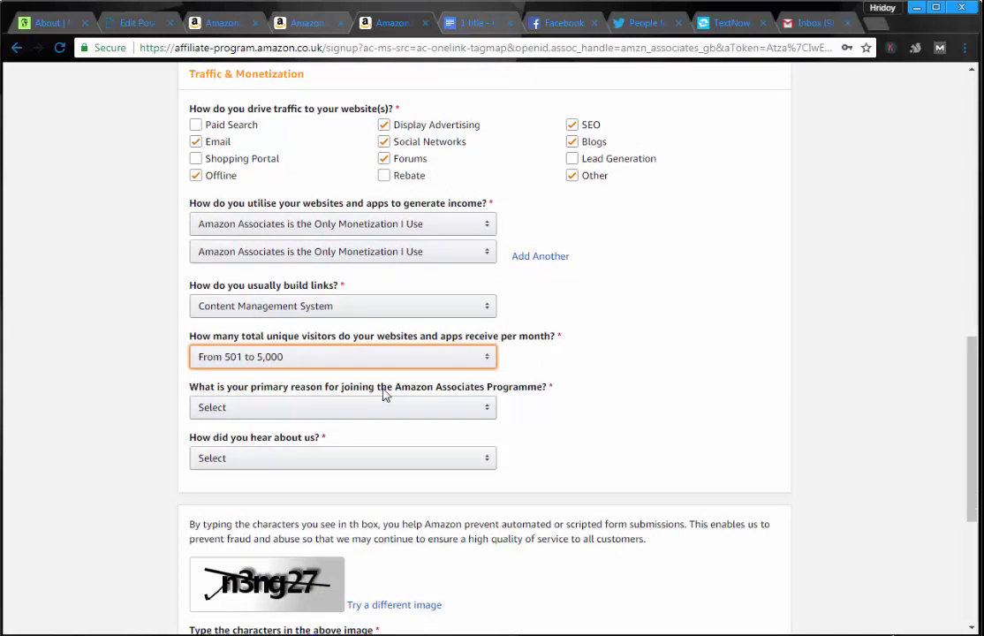
click(476, 410)
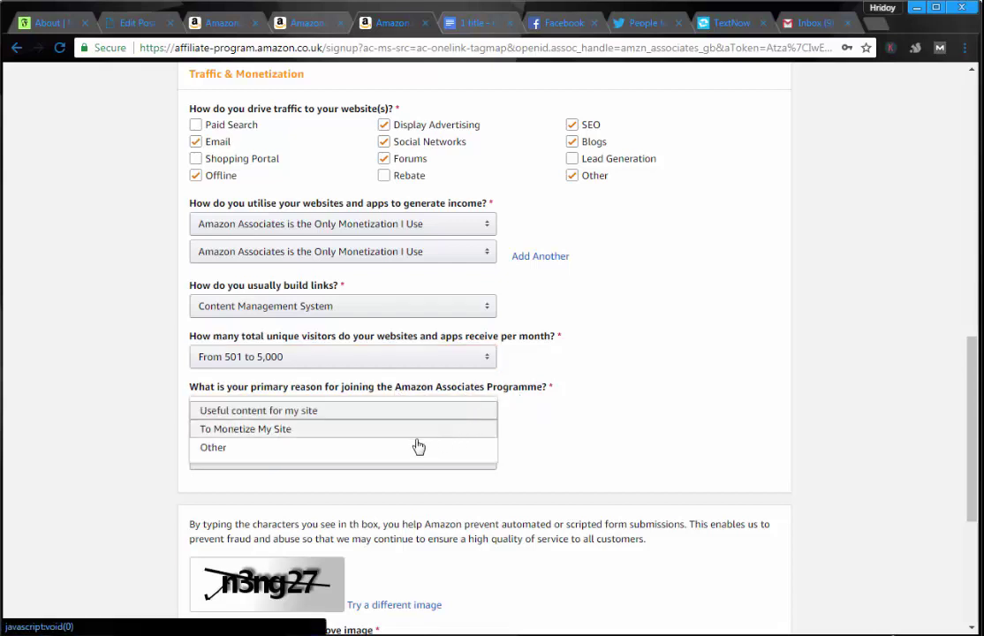
click(381, 429)
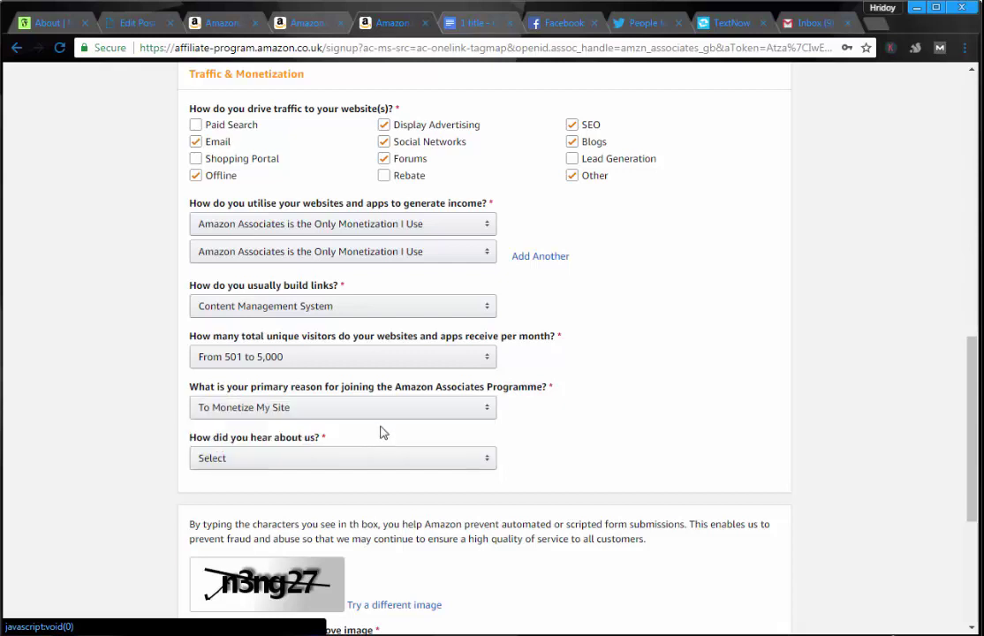
click(473, 468)
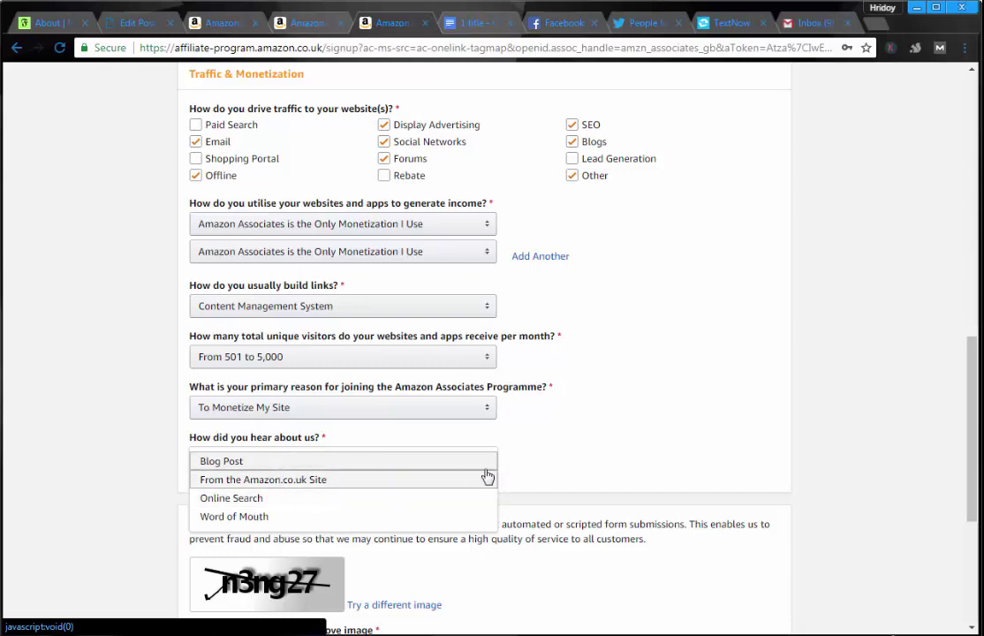
click(603, 442)
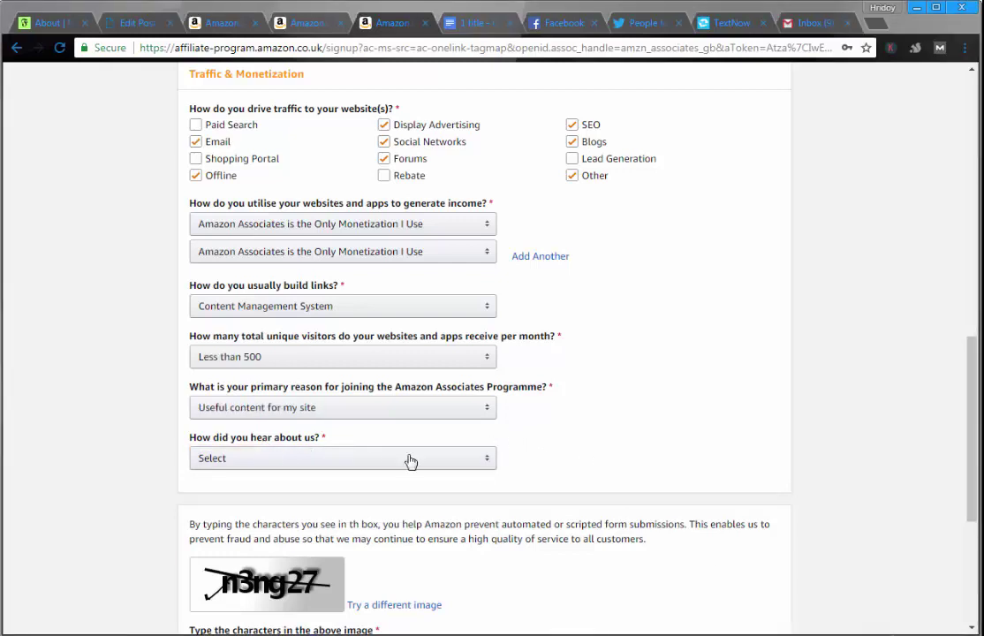
click(479, 461)
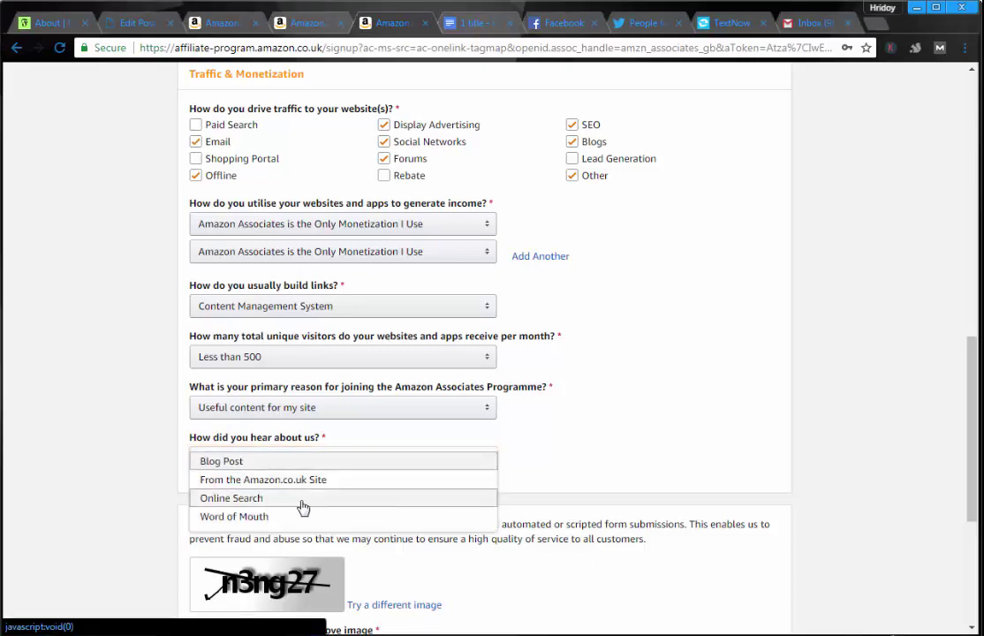
click(302, 499)
scroll(441, 469, down, 2)
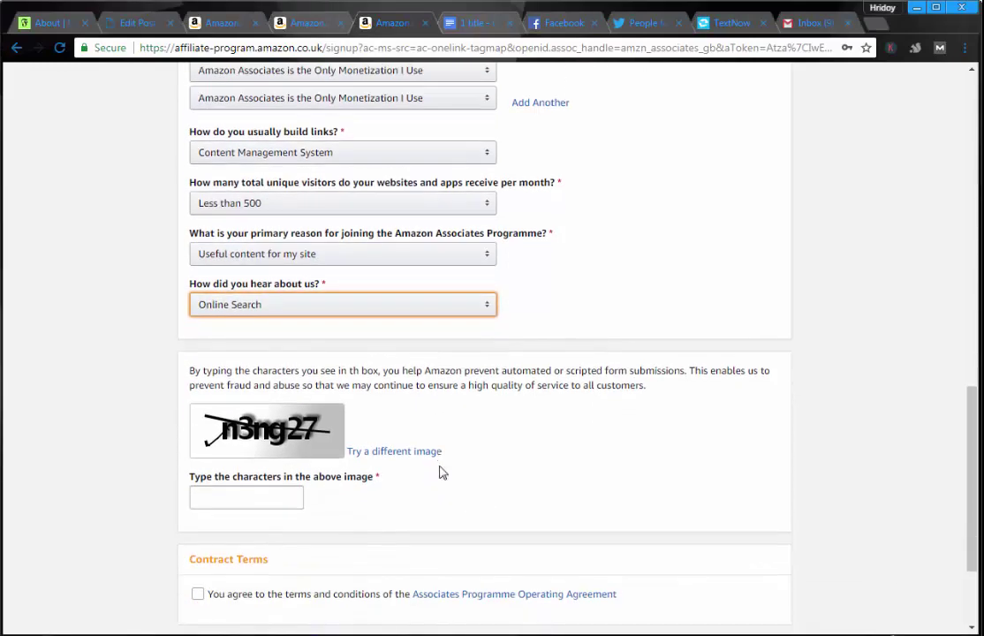
scroll(441, 470, down, 1)
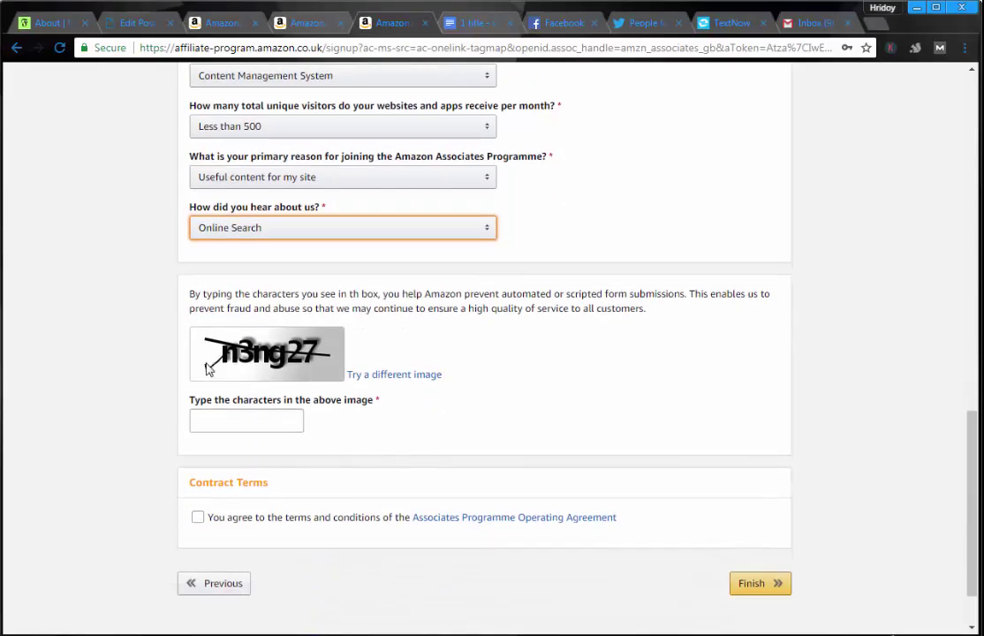
Enter the captcha, accept the Operating Agreement and submit the Amazon.co.uk signup.
click(230, 423)
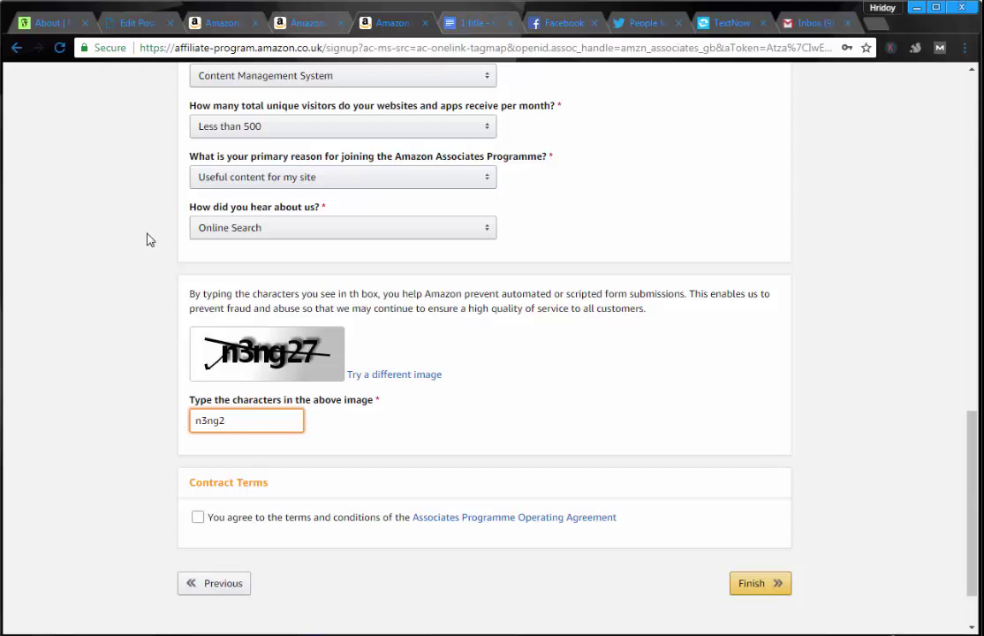
click(197, 517)
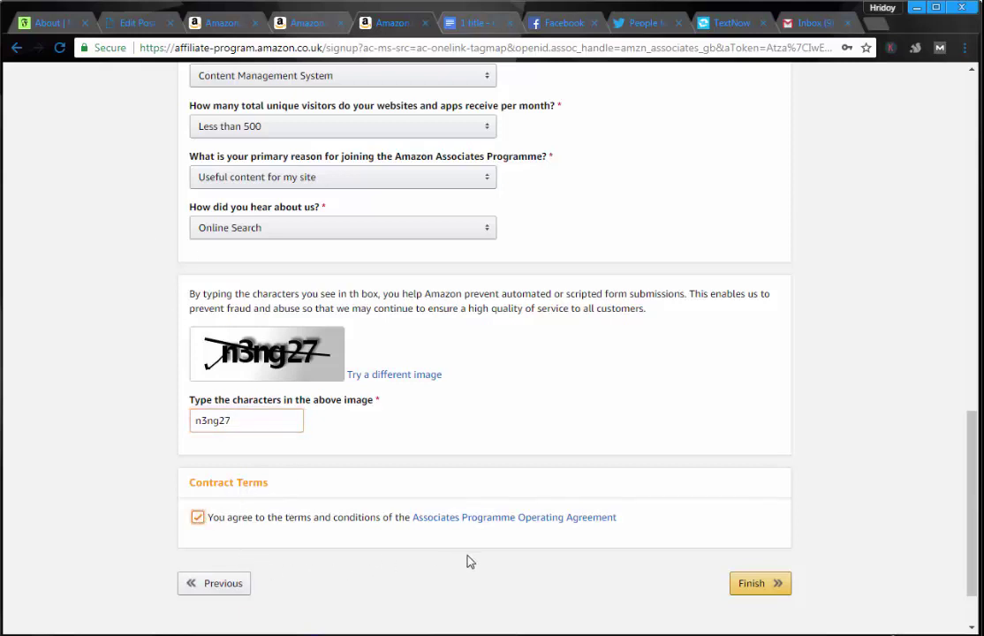
click(764, 587)
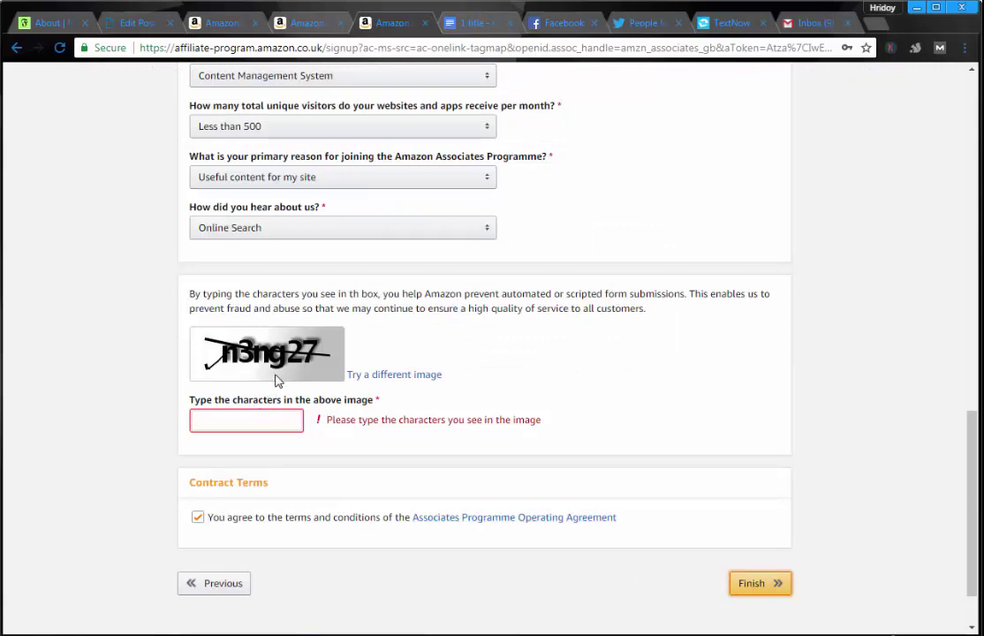
click(388, 375)
click(237, 421)
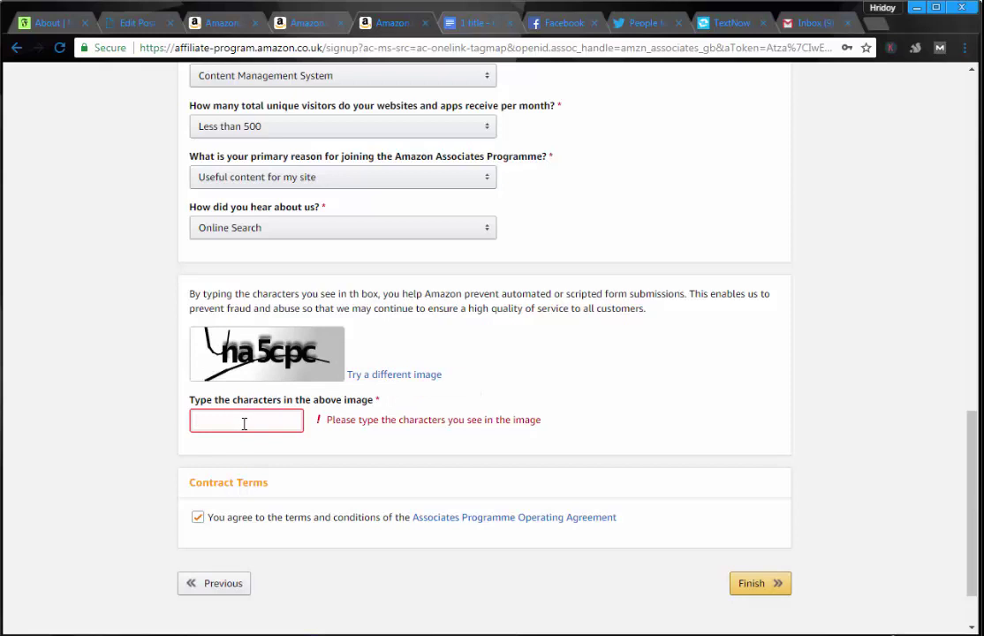
text(ad5g74)
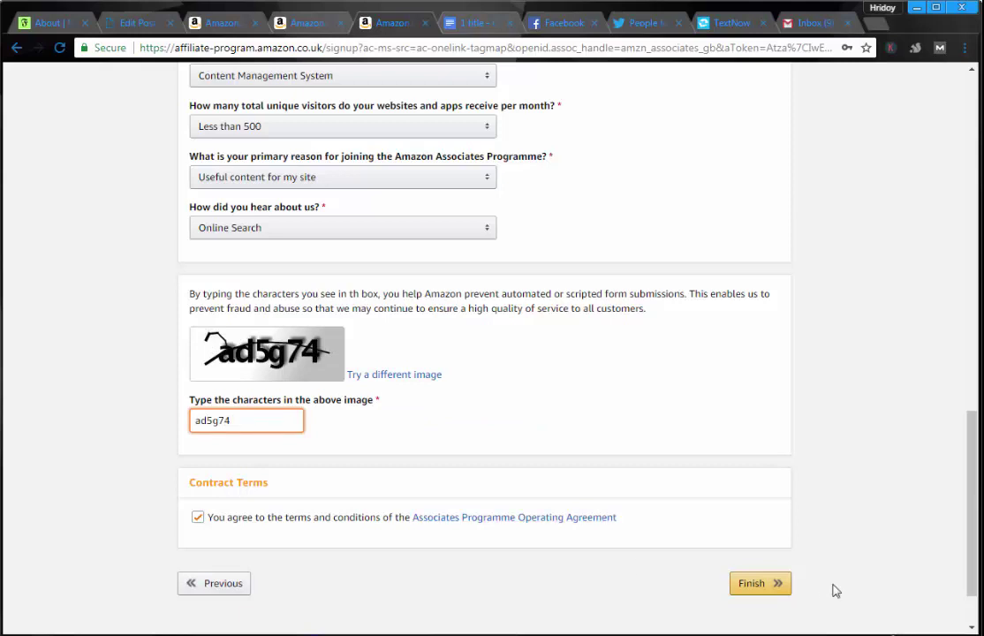
click(746, 587)
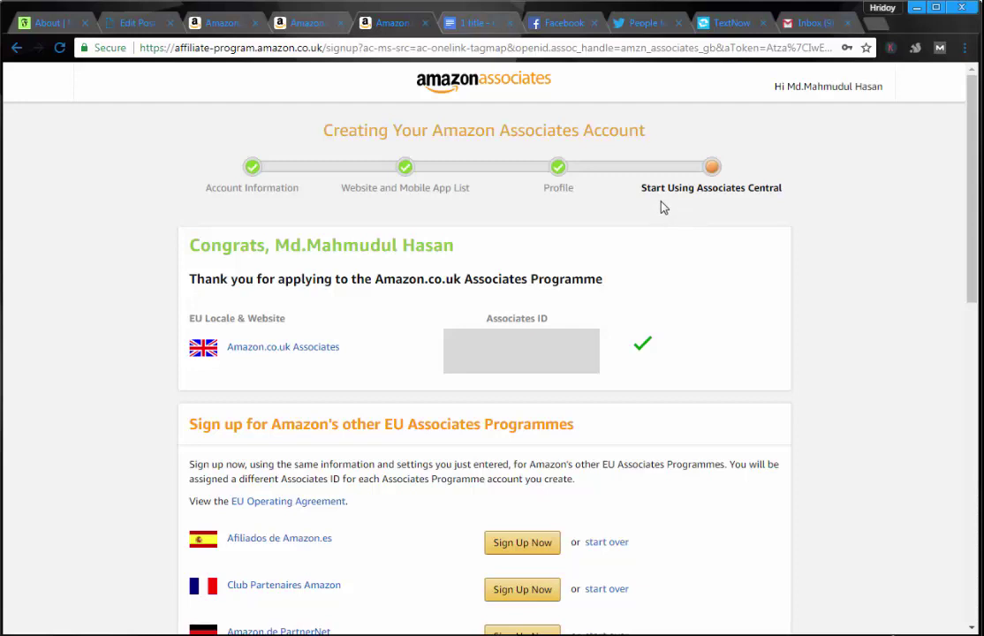
Join the Amazon.es, Club Partenaires Amazon, Amazon.de PartnerNet and Amazon.it programmes.
scroll(521, 366, down, 2)
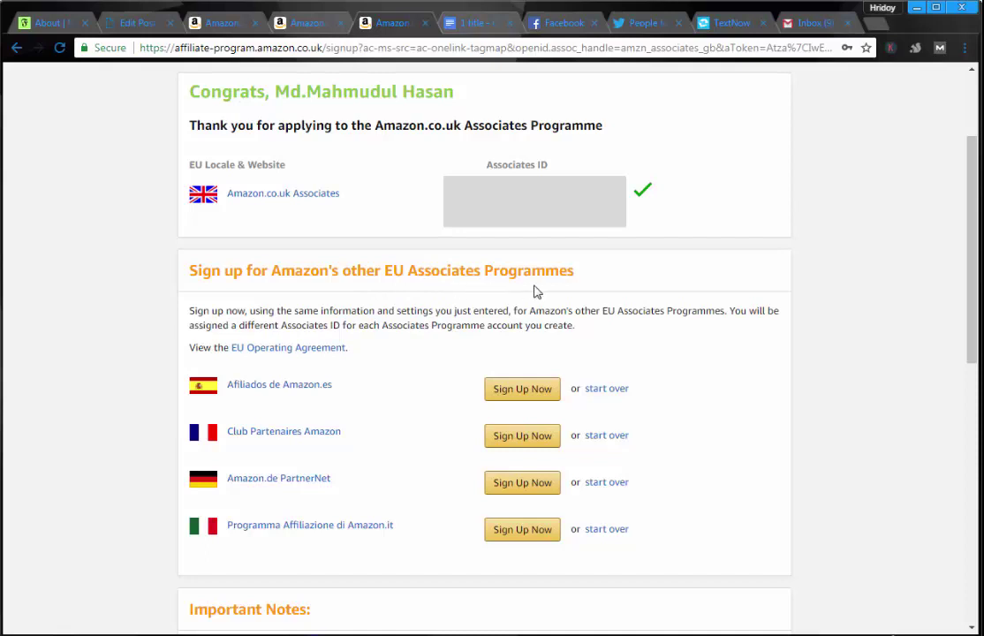
scroll(534, 303, up, 1)
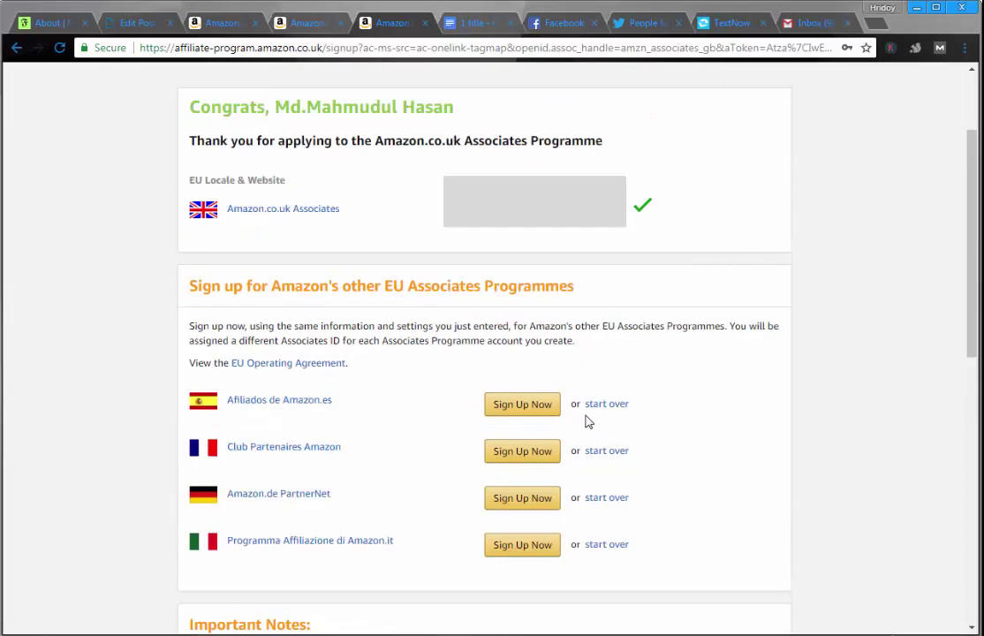
click(514, 408)
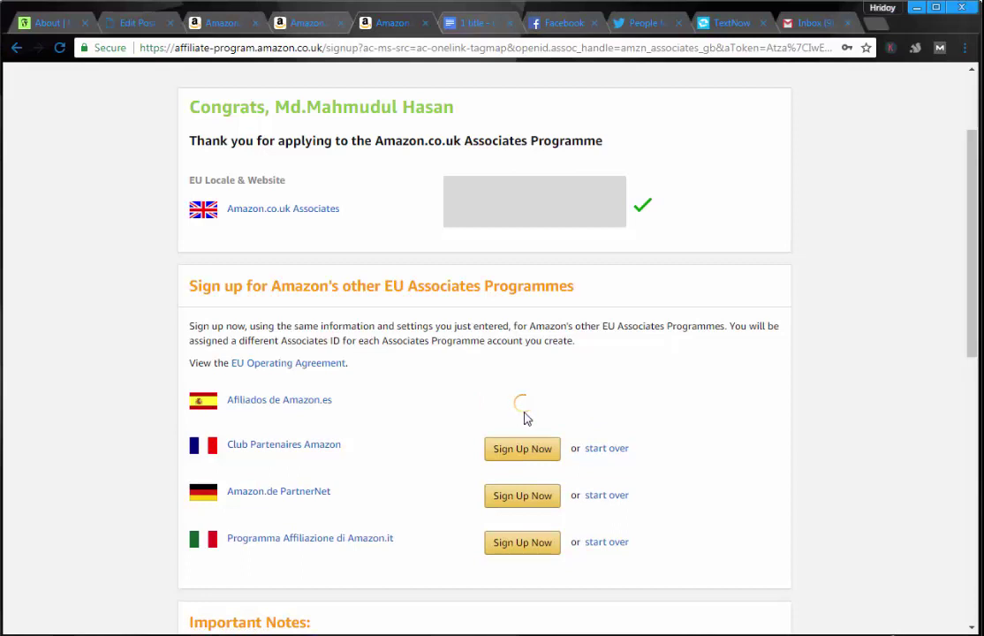
click(525, 448)
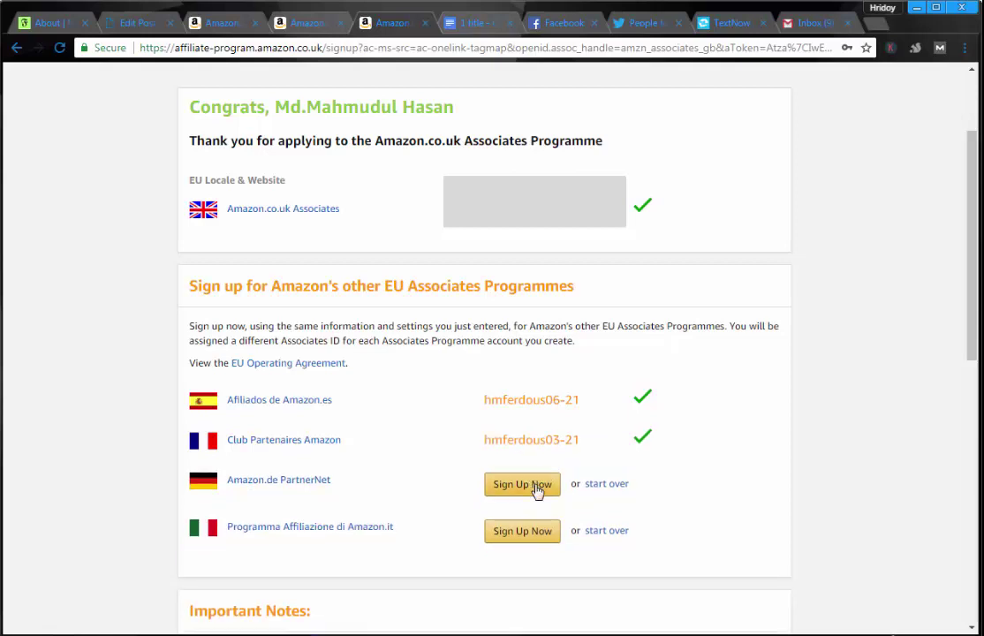
click(538, 491)
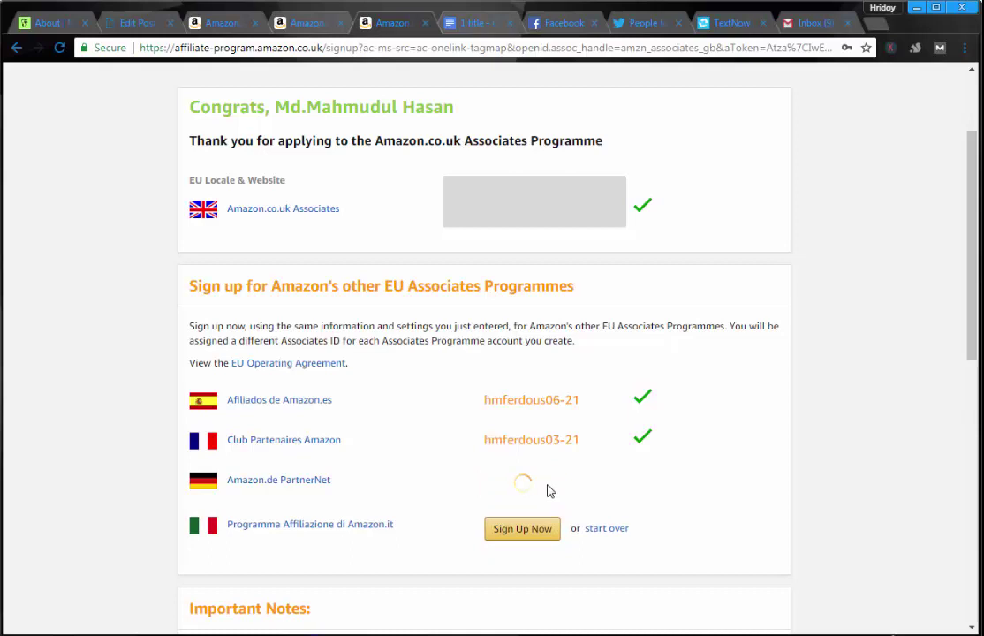
click(532, 528)
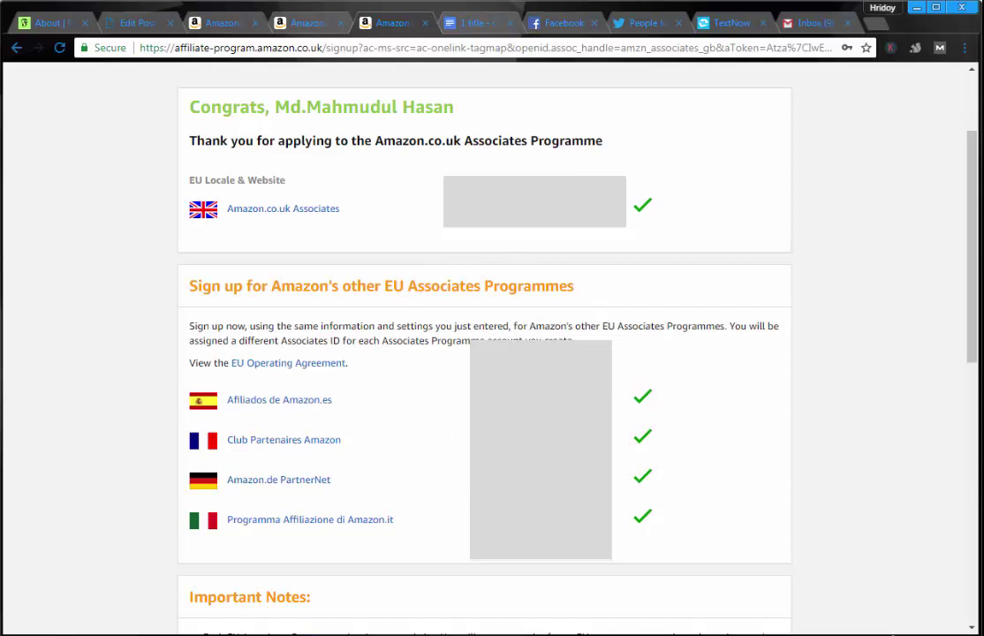
scroll(483, 353, down, 3)
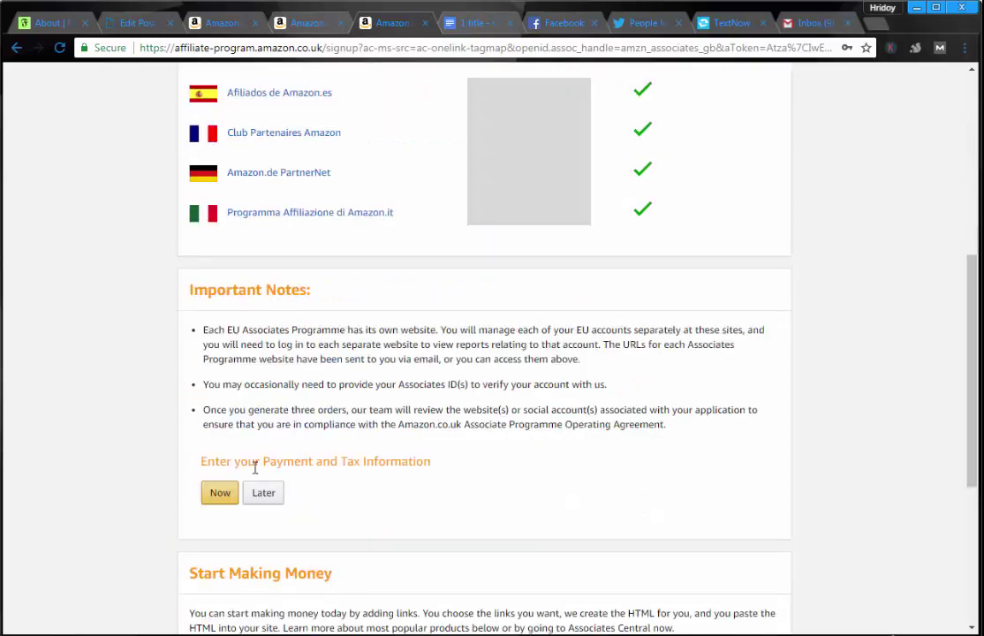
Start payment setup now and choose direct deposit as the payment method.
click(219, 500)
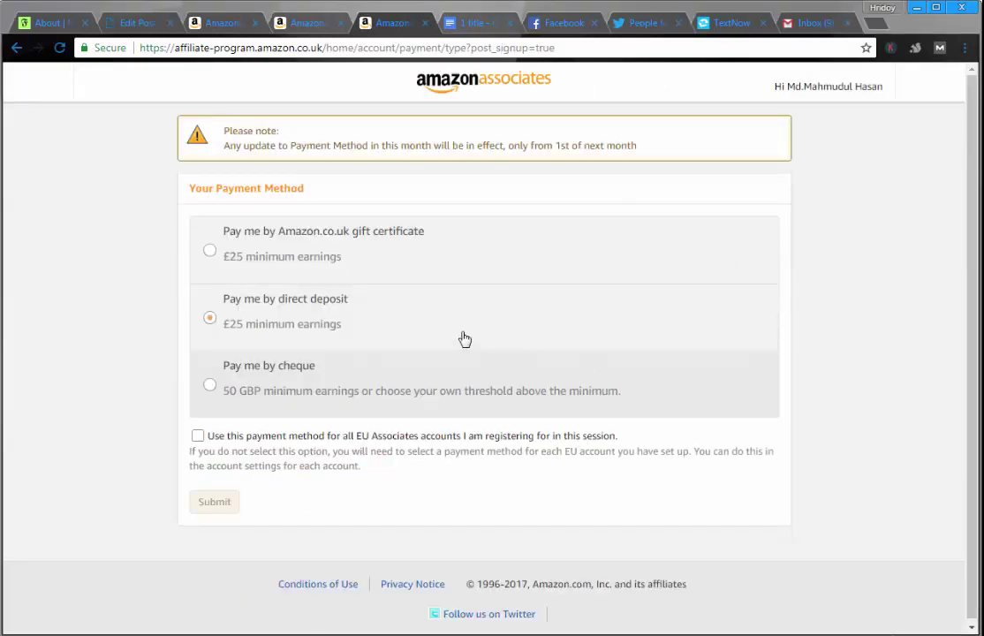
click(443, 333)
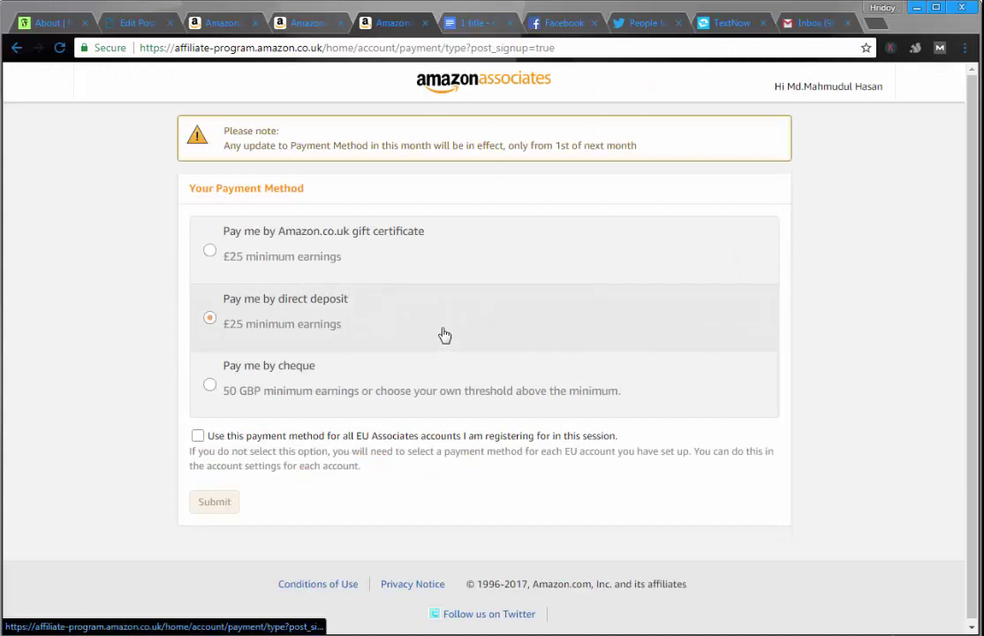
click(250, 230)
click(316, 323)
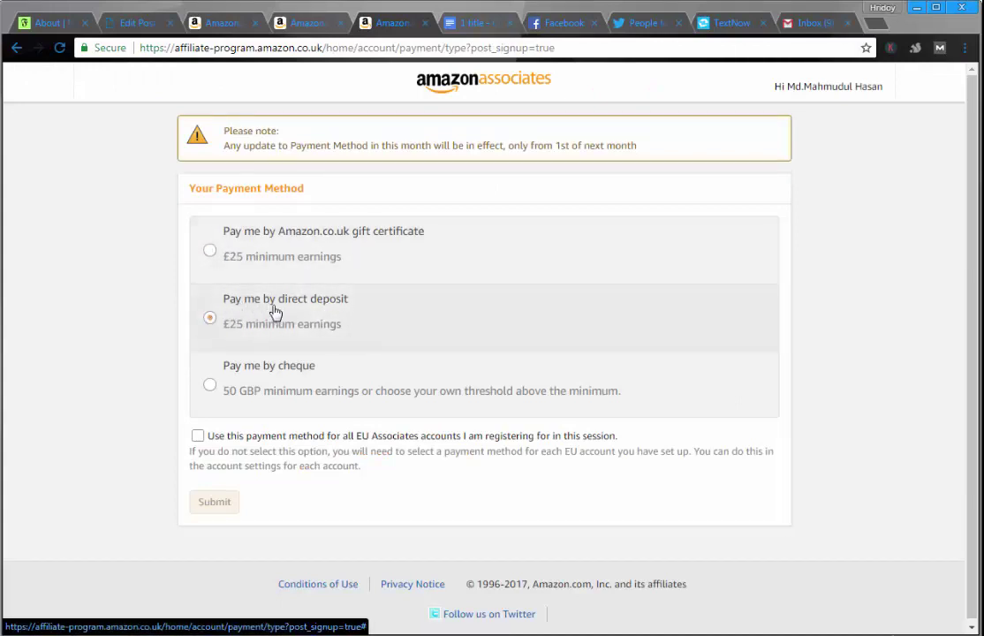
click(211, 320)
Save the Wirecard Germany bank details for all EU accounts.
scroll(346, 394, down, 3)
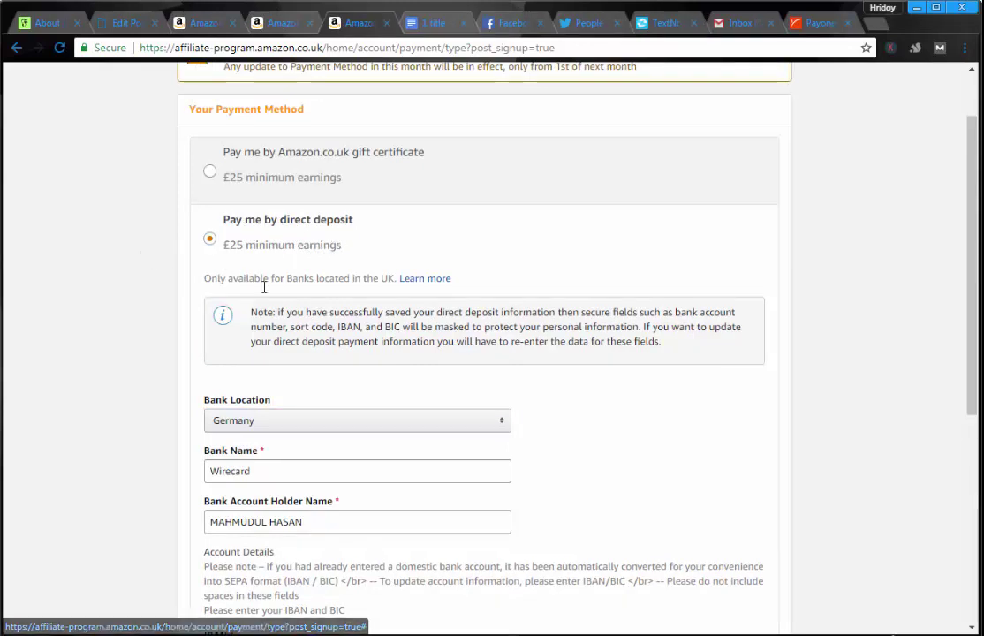
scroll(256, 364, down, 1)
scroll(256, 364, down, 1)
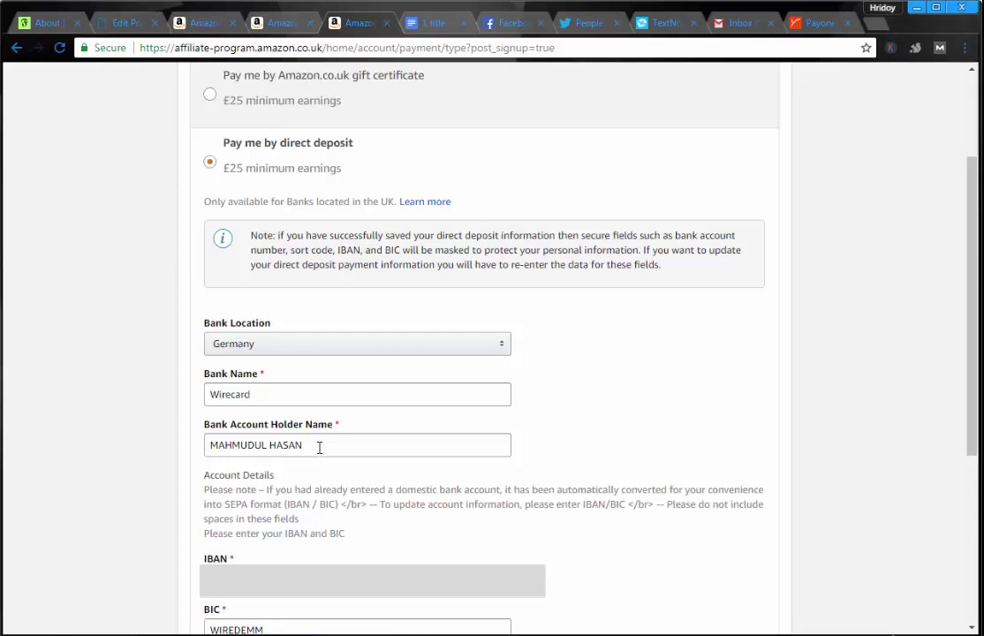
scroll(249, 465, down, 1)
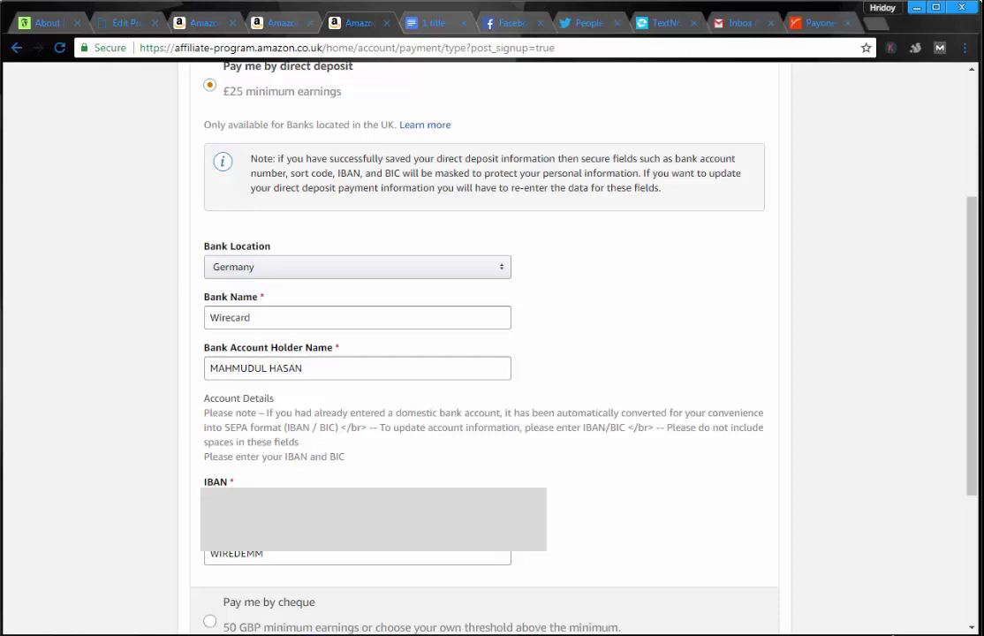
scroll(200, 446, down, 3)
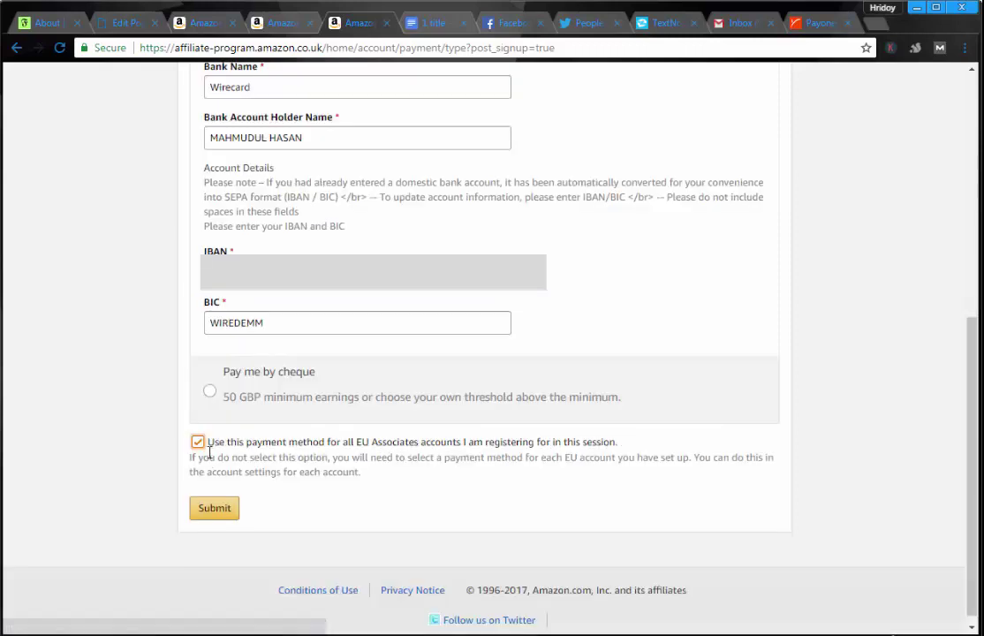
click(216, 509)
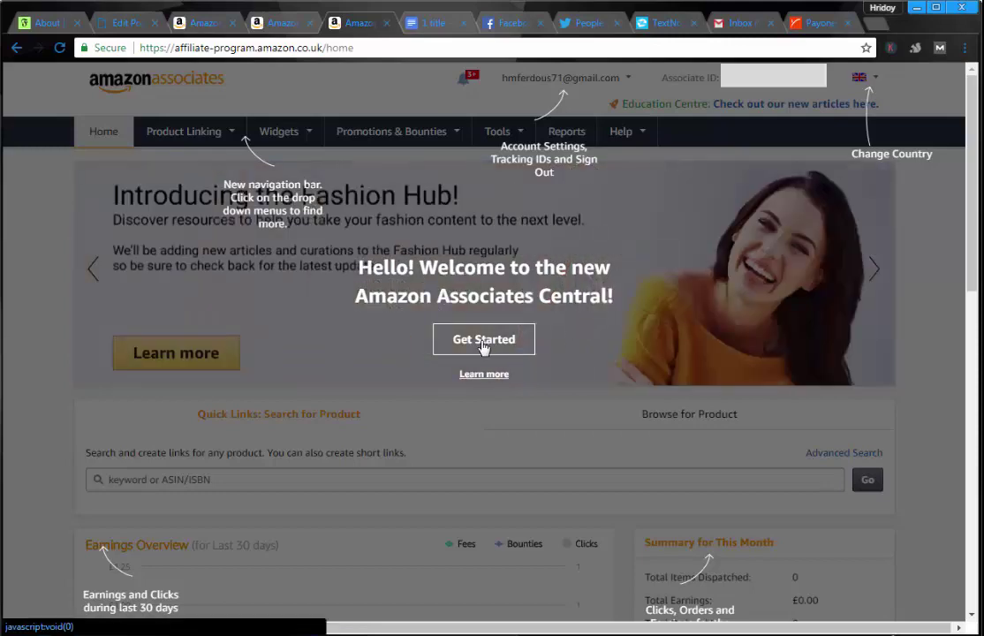
Dismiss the Associates Central welcome tour and look over the home page.
click(483, 345)
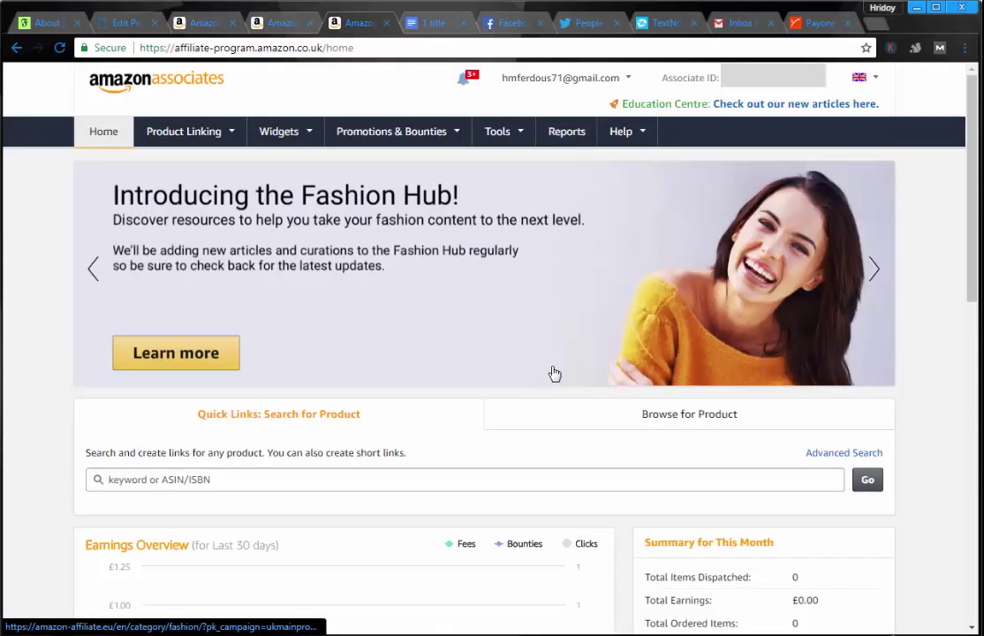
scroll(539, 371, down, 3)
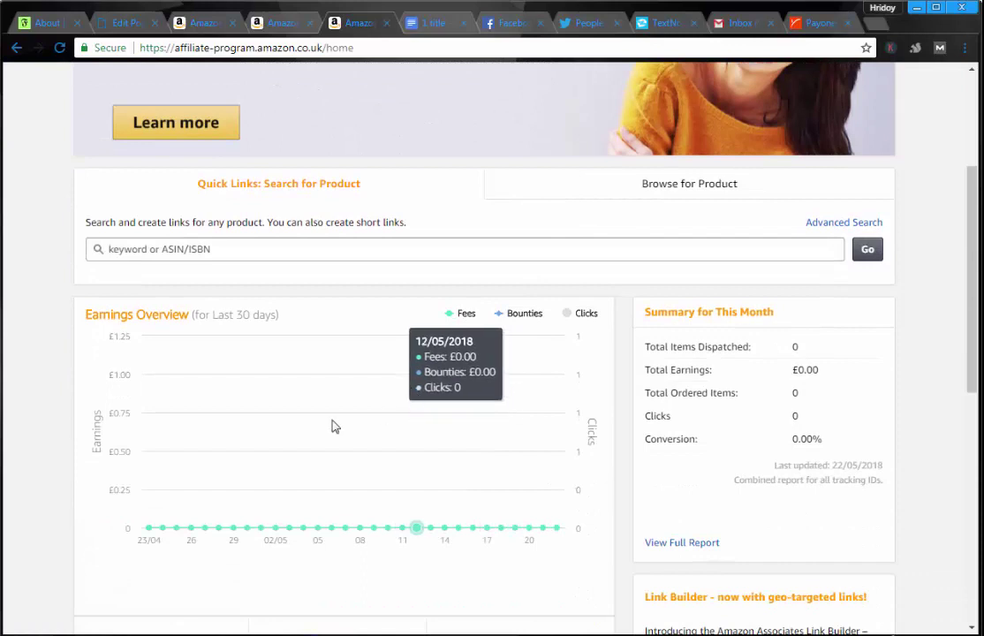
scroll(529, 468, down, 2)
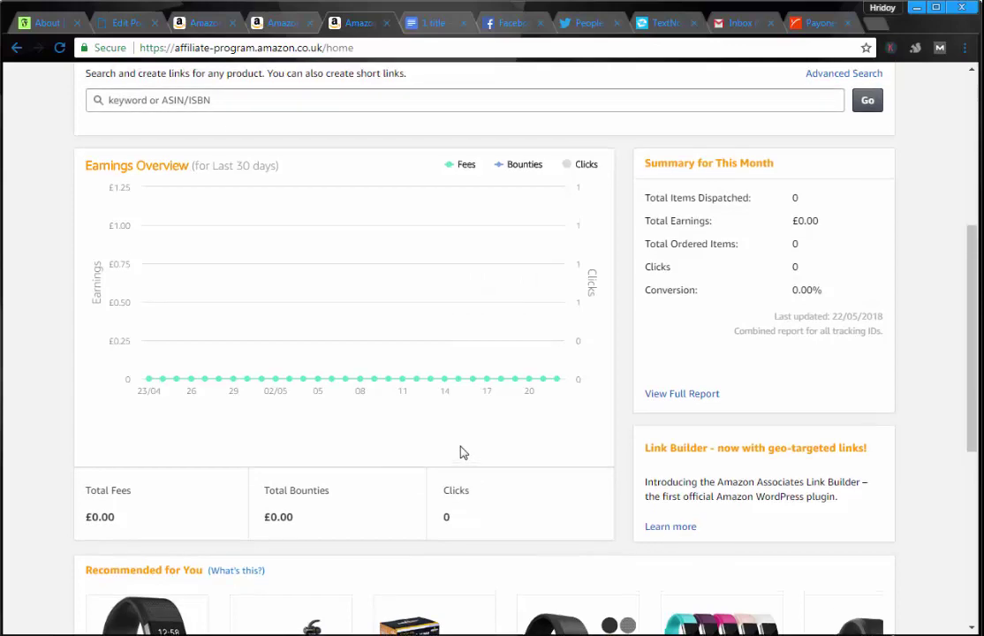
scroll(461, 452, up, 5)
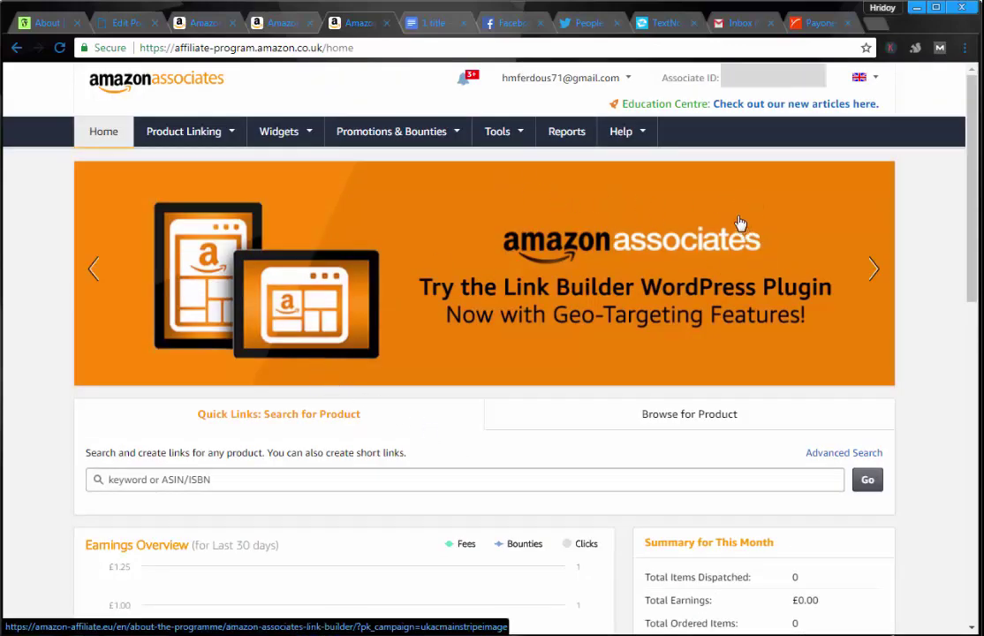
Switch the Associates site to the United States store from the country flag list.
click(870, 86)
click(868, 85)
click(868, 86)
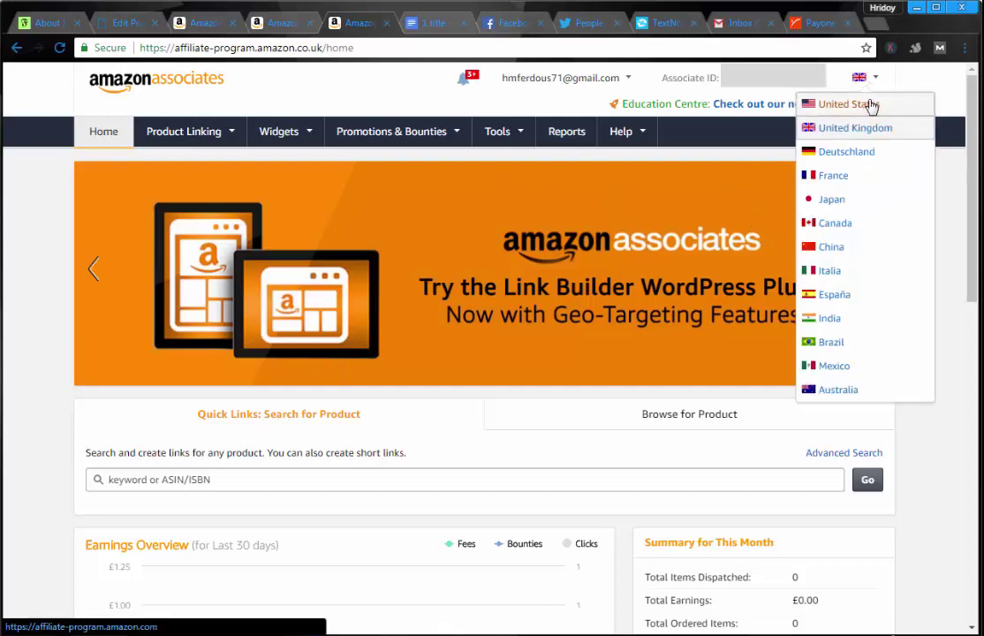
click(870, 105)
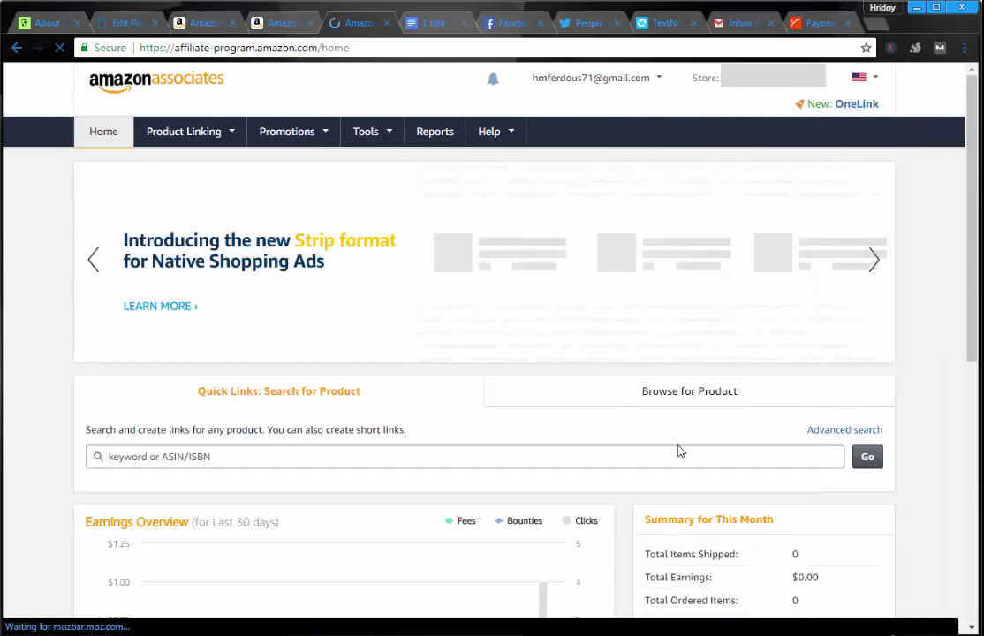
Open OneLink from the Tools menu and start linking the US account with international accounts.
scroll(619, 391, down, 4)
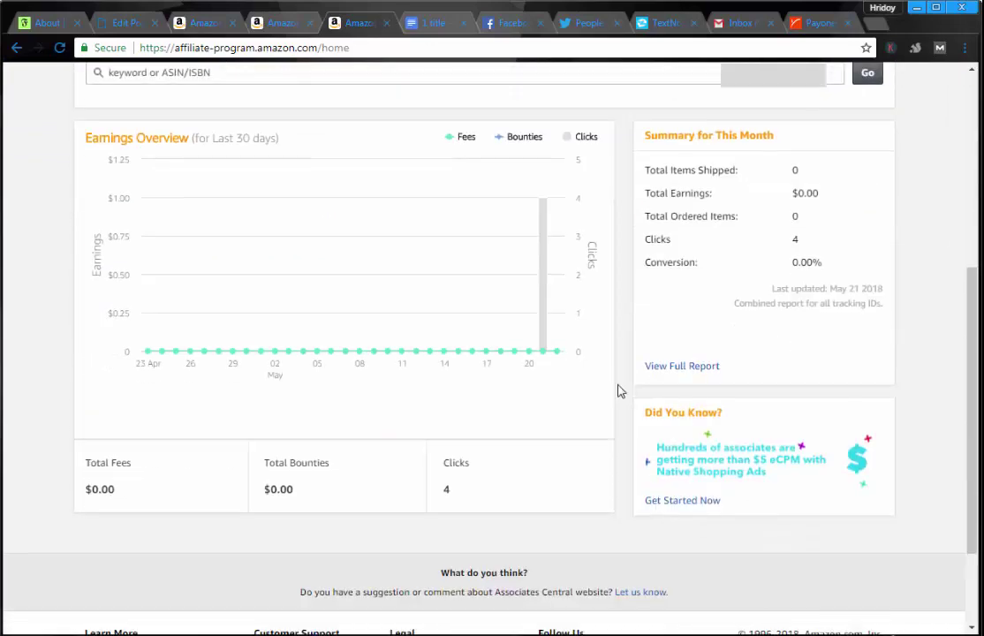
scroll(619, 391, up, 4)
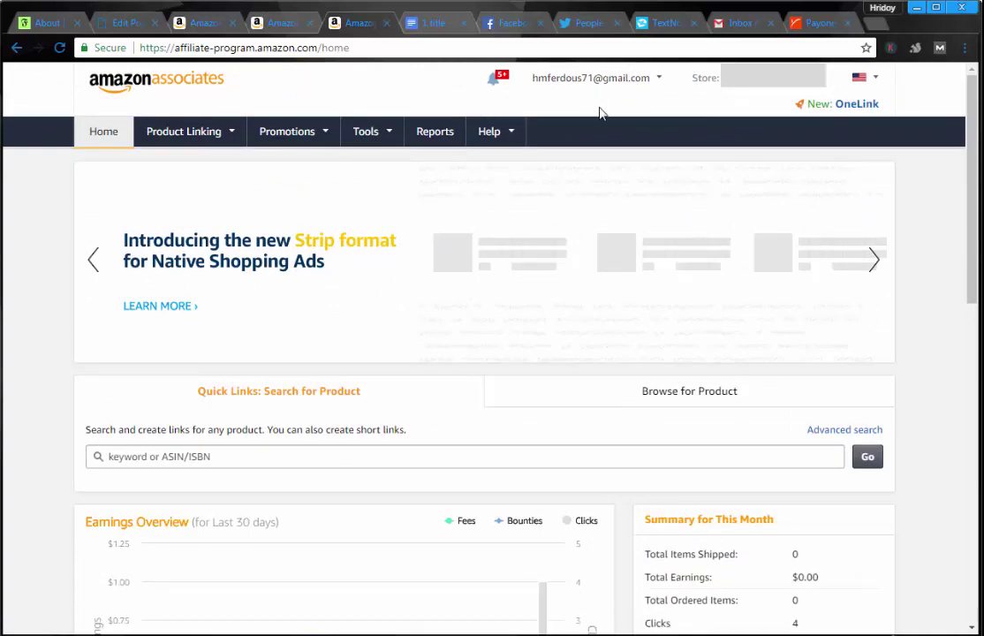
scroll(615, 299, down, 4)
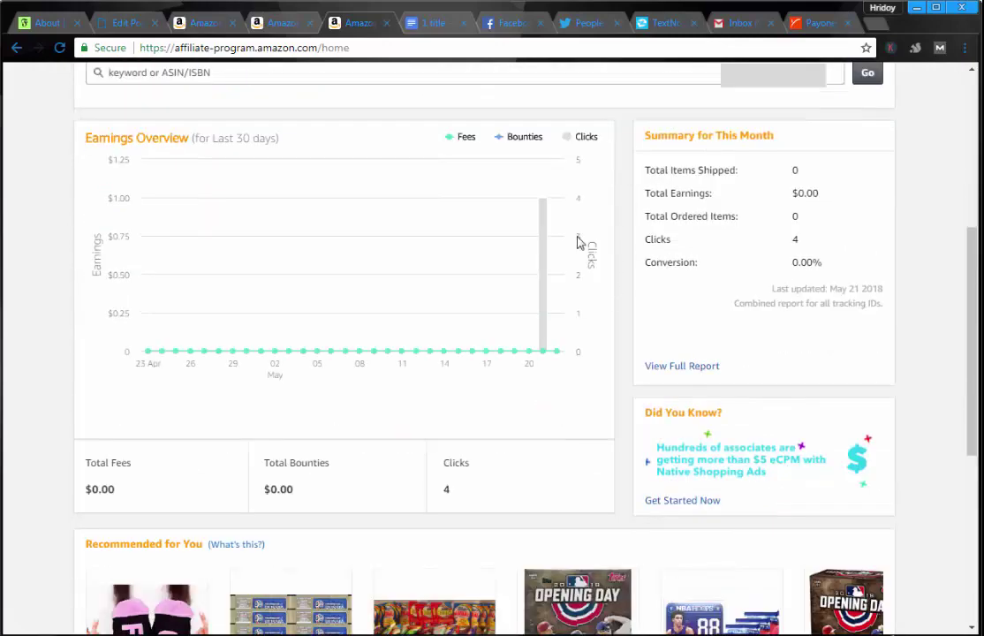
scroll(548, 232, up, 4)
mouse_move(388, 140)
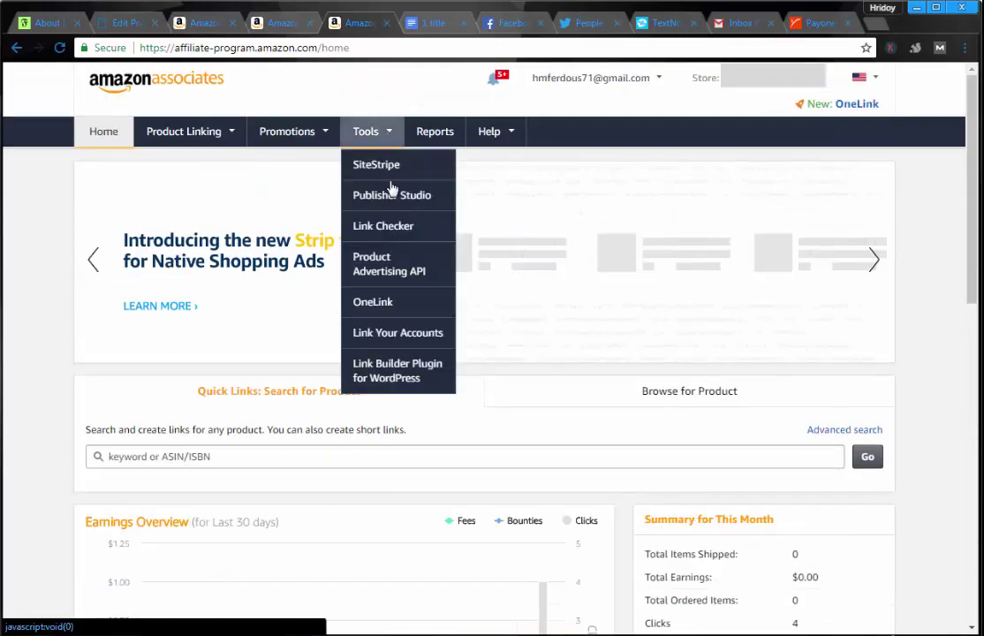
click(402, 306)
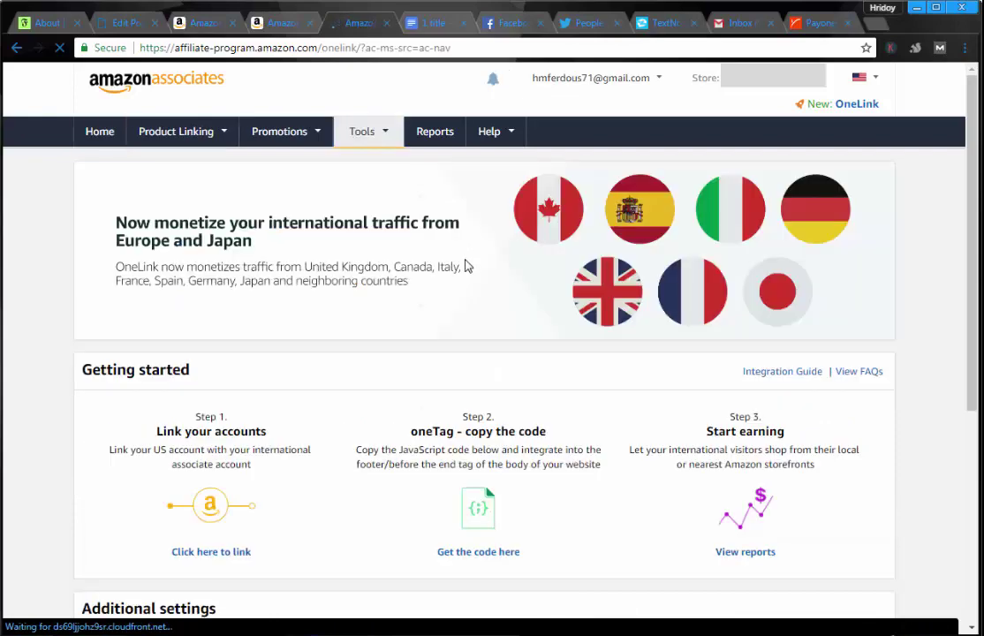
scroll(618, 307, down, 2)
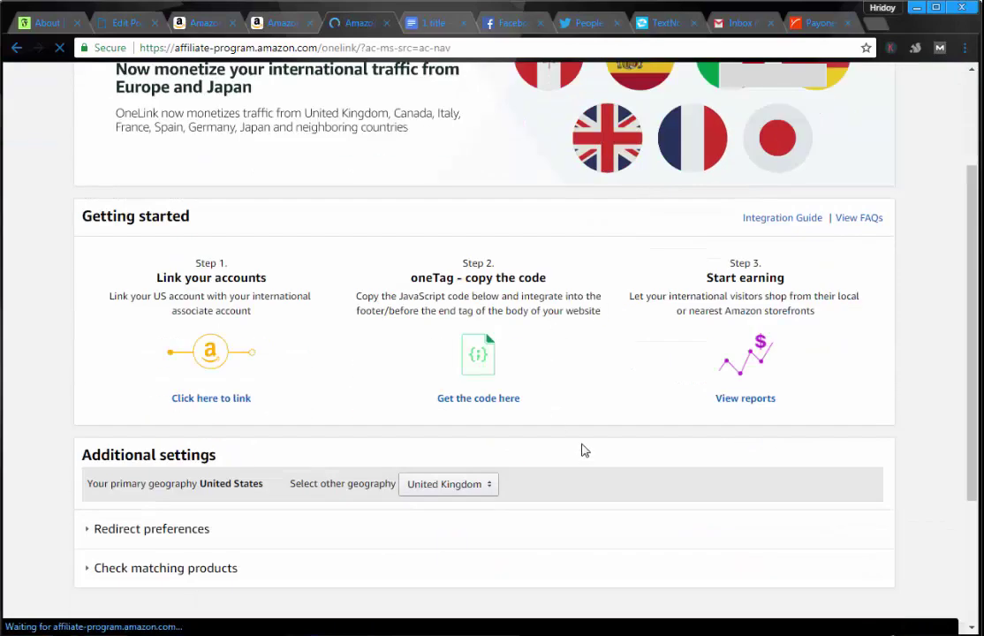
click(246, 401)
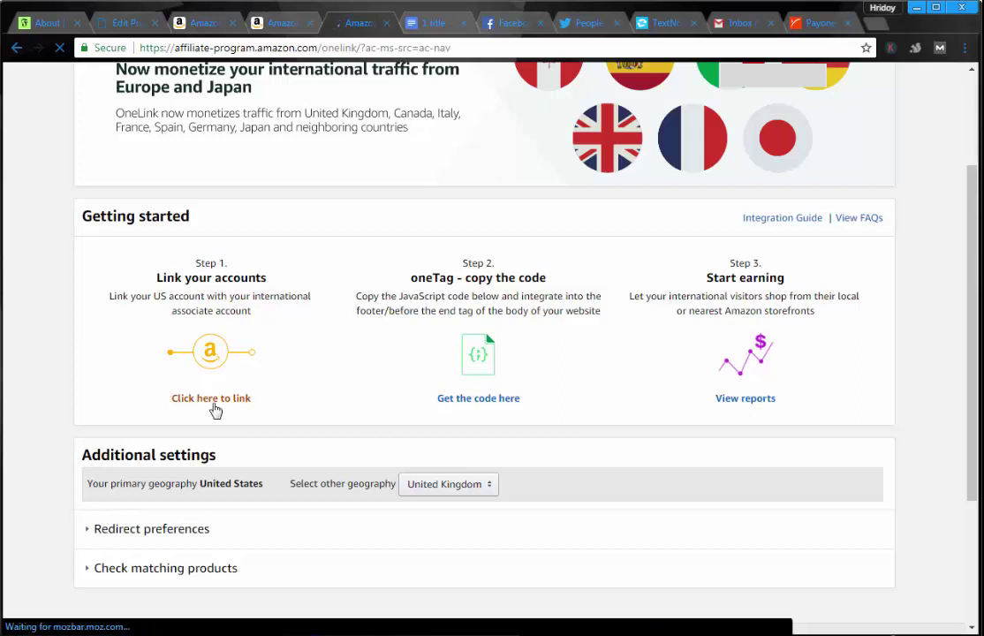